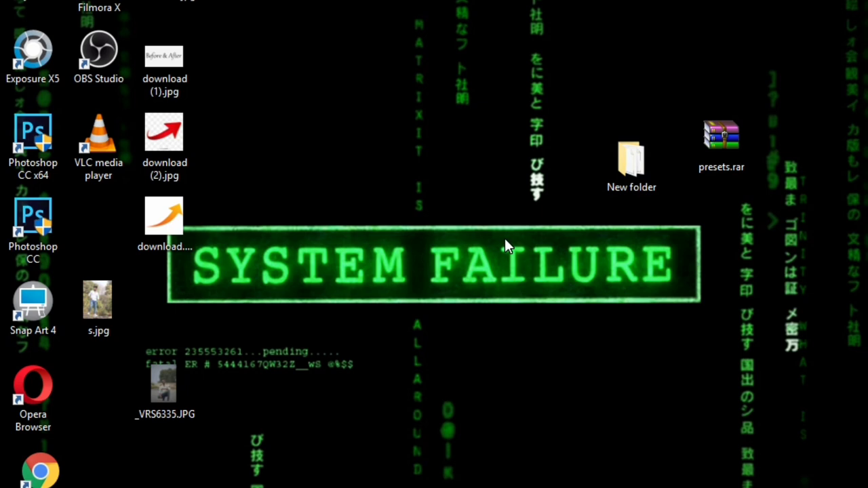
# Step: Extract presets.rar to the desktop, check New folder's ten .xmp presets, then close the window
pyautogui.rightClick(738, 145)
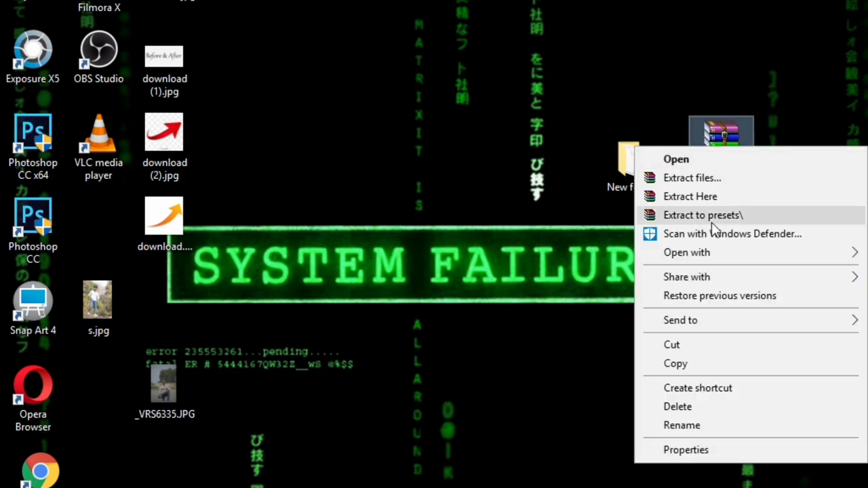
pyautogui.click(697, 201)
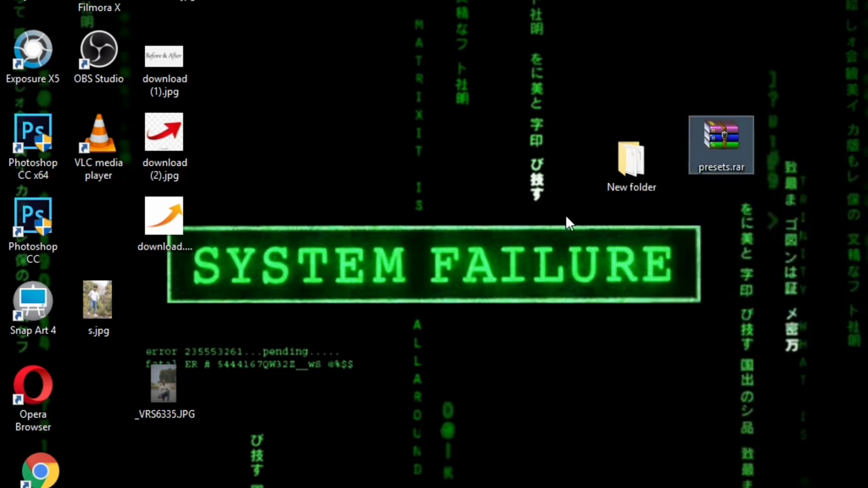
pyautogui.doubleClick(632, 164)
pyautogui.moveTo(440, 337); pyautogui.dragTo(342, 110)
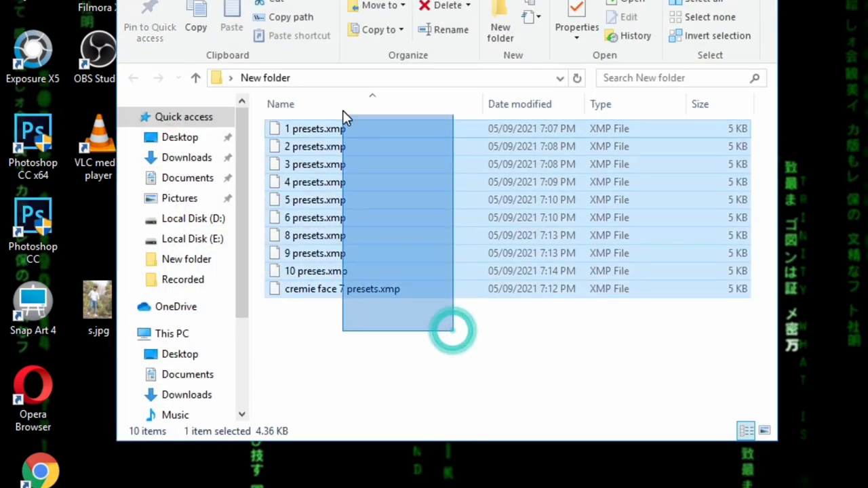
pyautogui.click(440, 325)
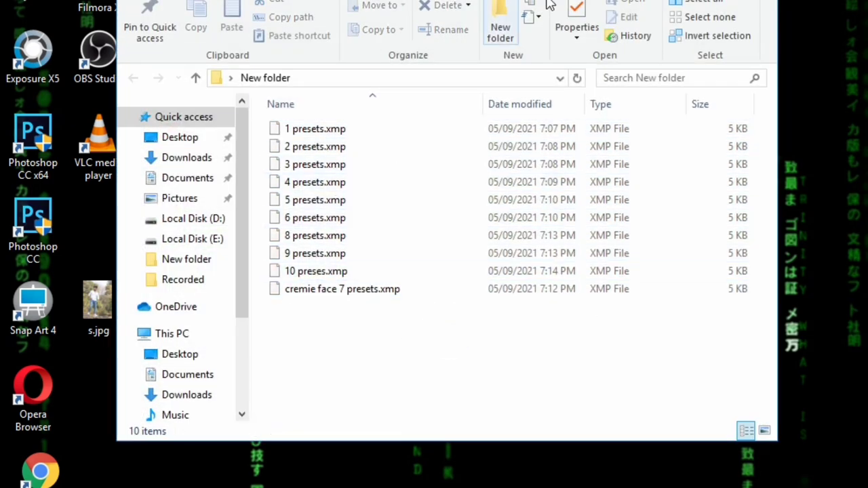
pyautogui.hotkey('alt', 'F4')
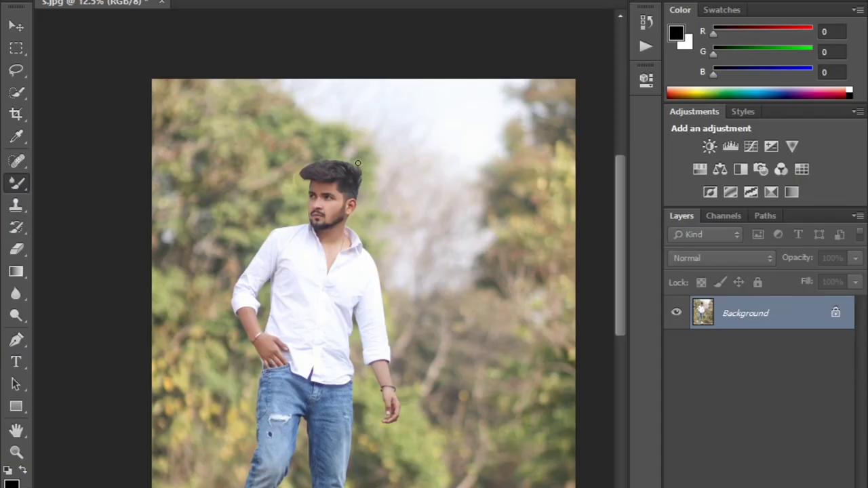
# Step: Zoom out to fit the whole s.jpg portrait, then open it in the Camera Raw Filter
pyautogui.scroll(-1, 358, 163)
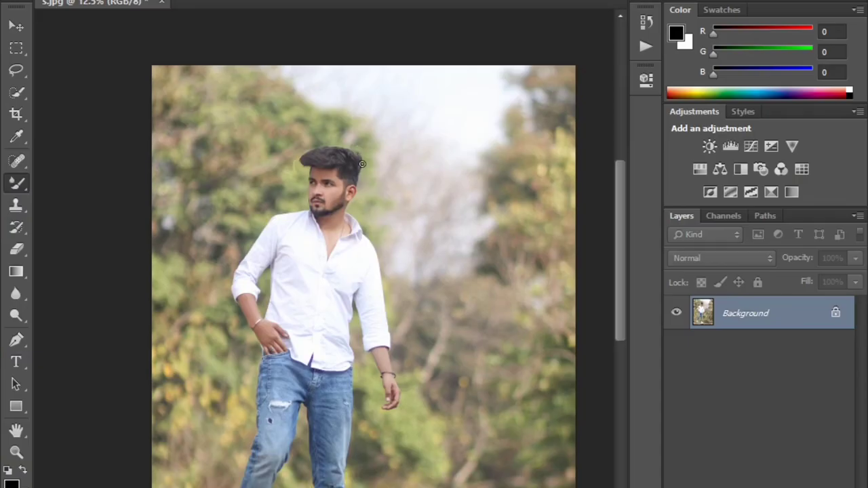
pyautogui.hotkey('ctrl', '-')
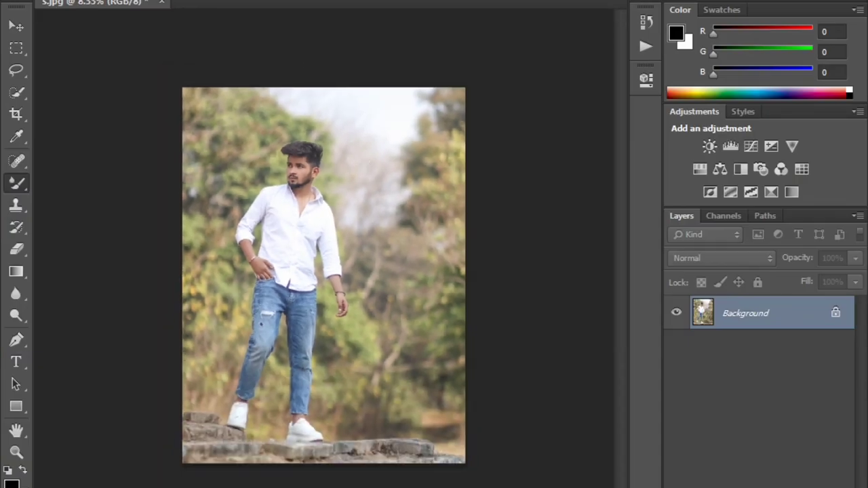
pyautogui.click(268, 0)
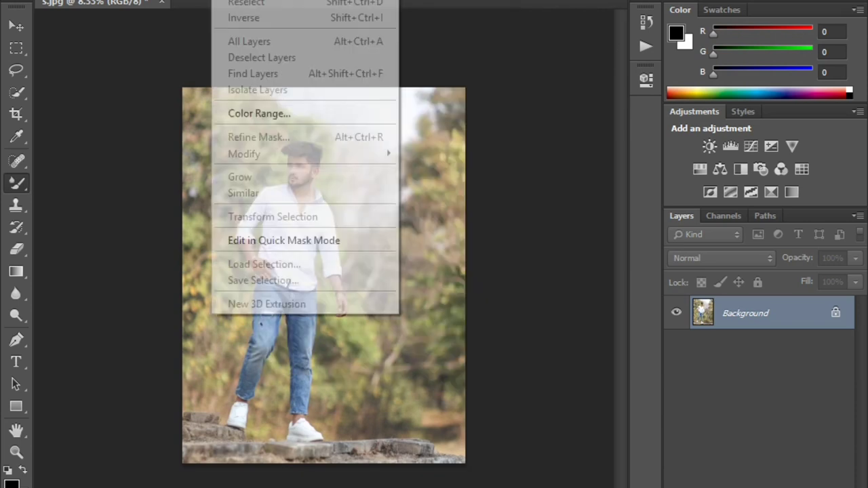
pyautogui.click(315, 51)
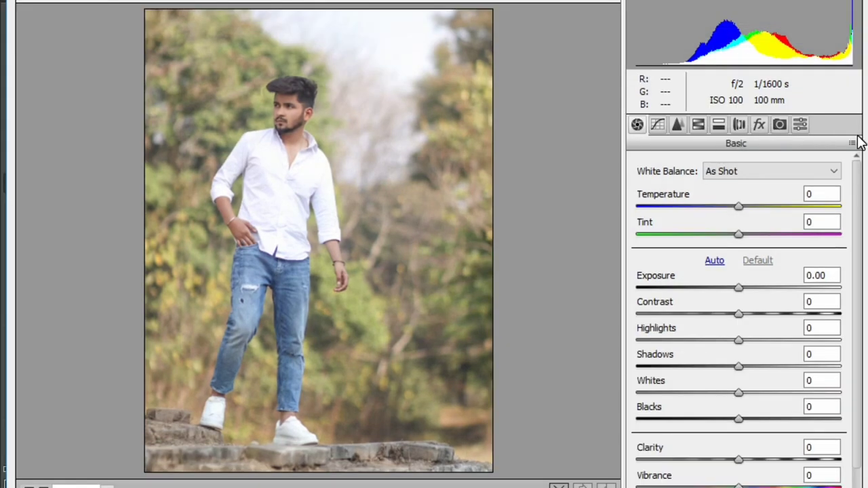
# Step: Open the Basic panel flyout and cancel an accidental Save Settings
pyautogui.click(855, 140)
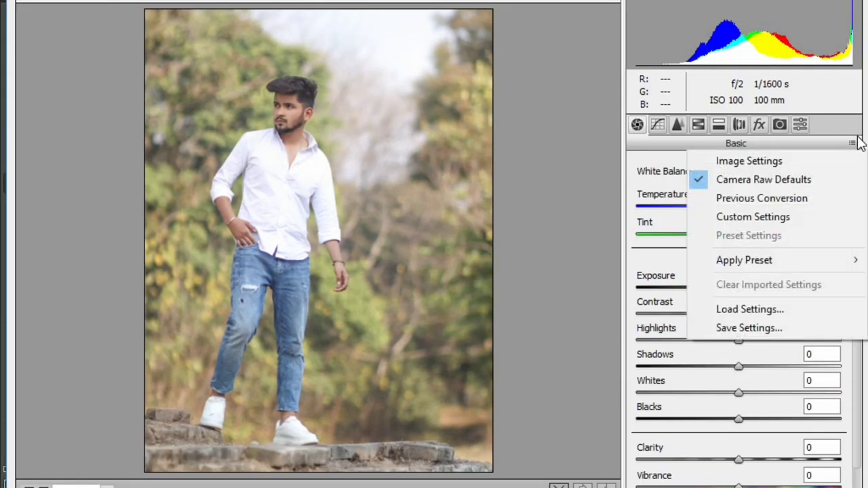
pyautogui.click(761, 327)
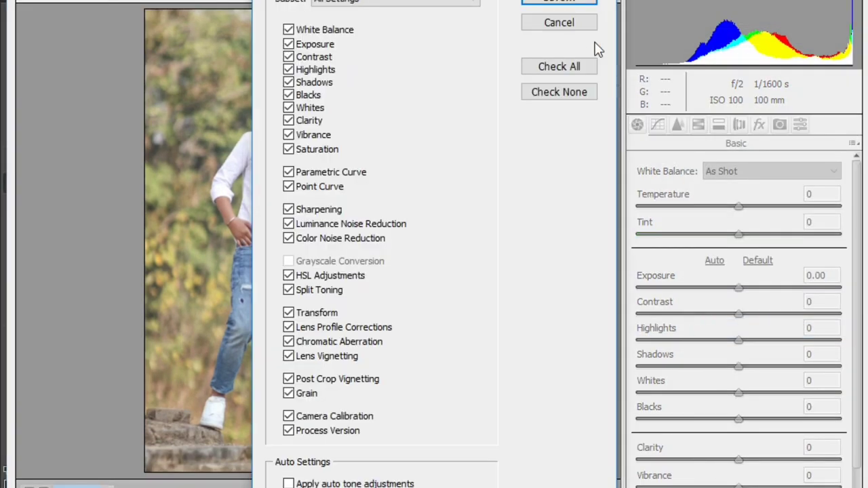
pyautogui.click(559, 22)
# Step: Load a preset .xmp from Desktop > New folder onto the portrait
pyautogui.click(852, 144)
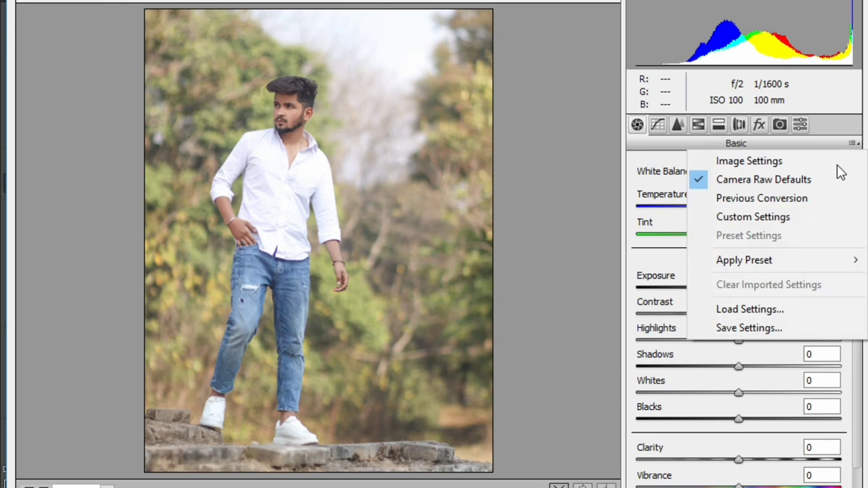
pyautogui.click(763, 310)
pyautogui.scroll(3, 75, 203)
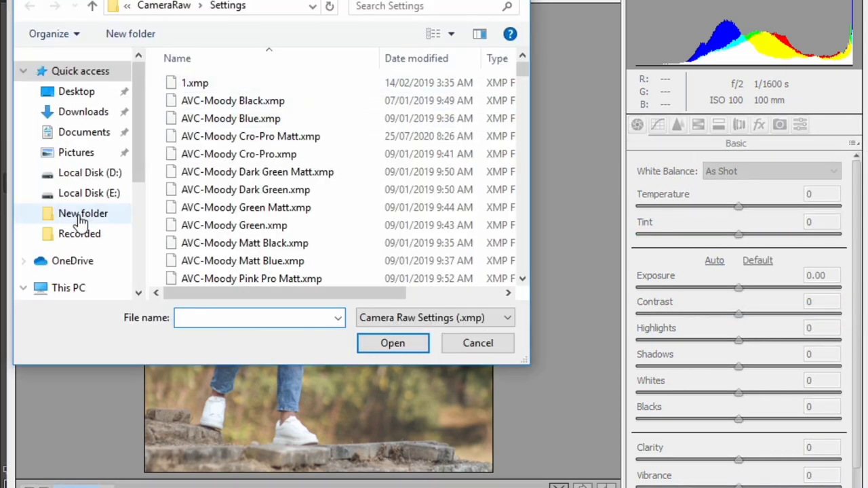
pyautogui.click(77, 91)
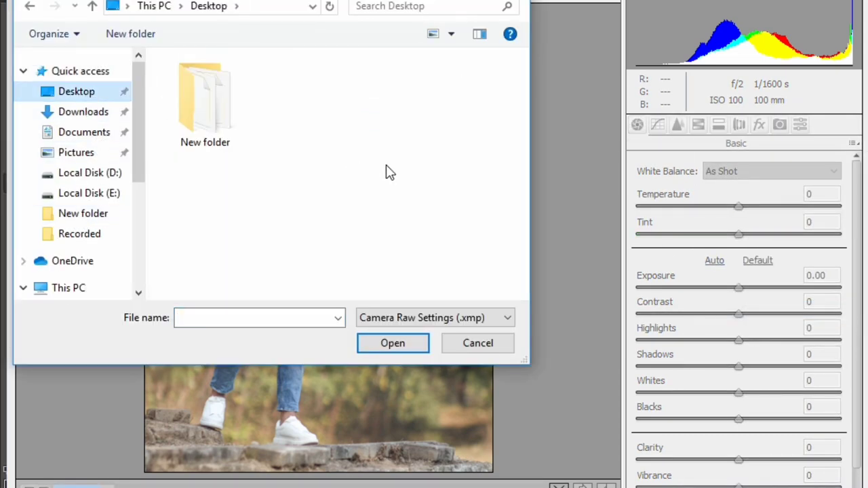
pyautogui.doubleClick(205, 101)
pyautogui.doubleClick(238, 85)
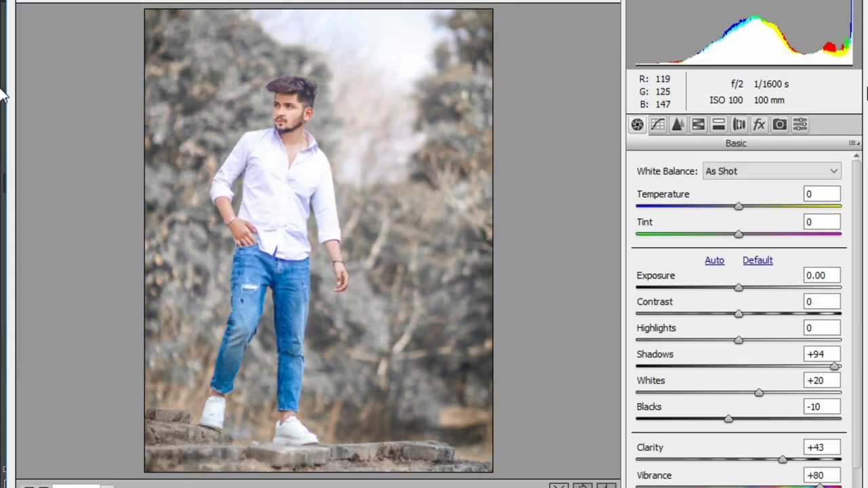
pyautogui.click(851, 145)
# Step: Reset to Camera Raw Defaults and apply 2 presets.xmp for a warm autumn look
pyautogui.click(799, 177)
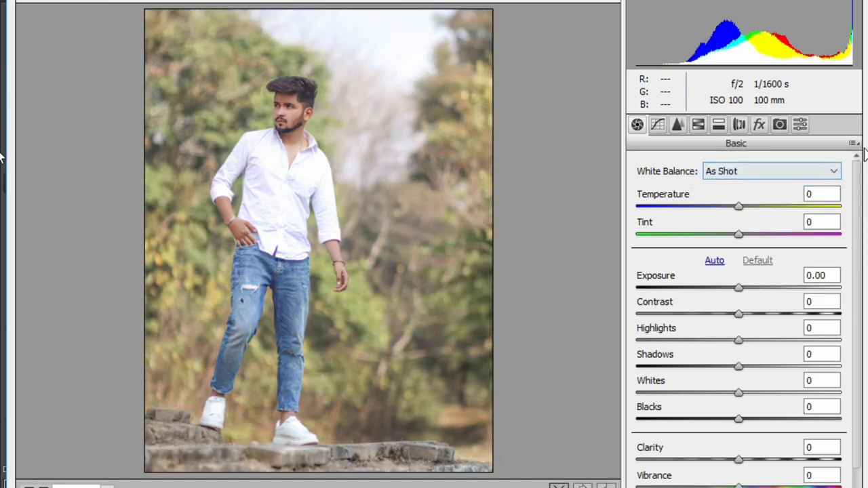
pyautogui.click(853, 145)
pyautogui.click(759, 307)
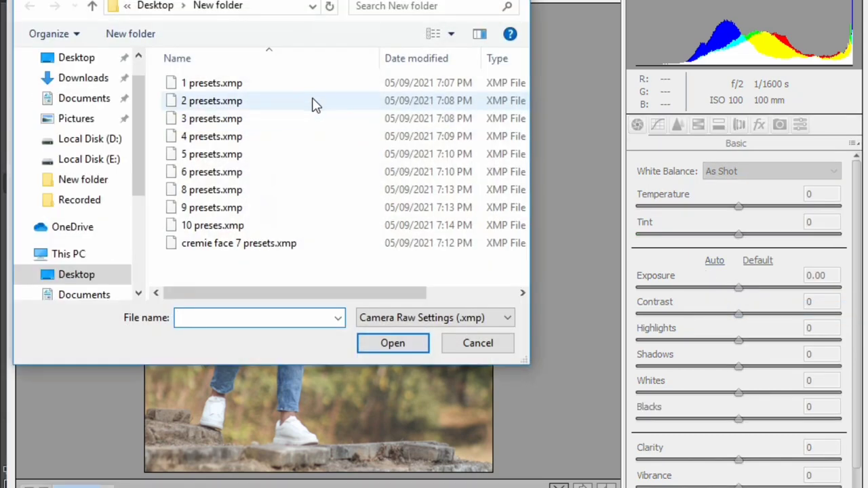
pyautogui.doubleClick(312, 100)
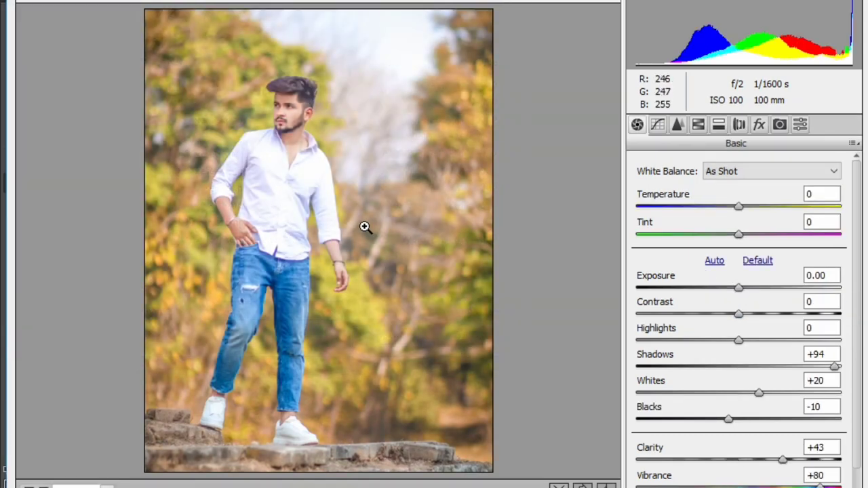
pyautogui.click(854, 144)
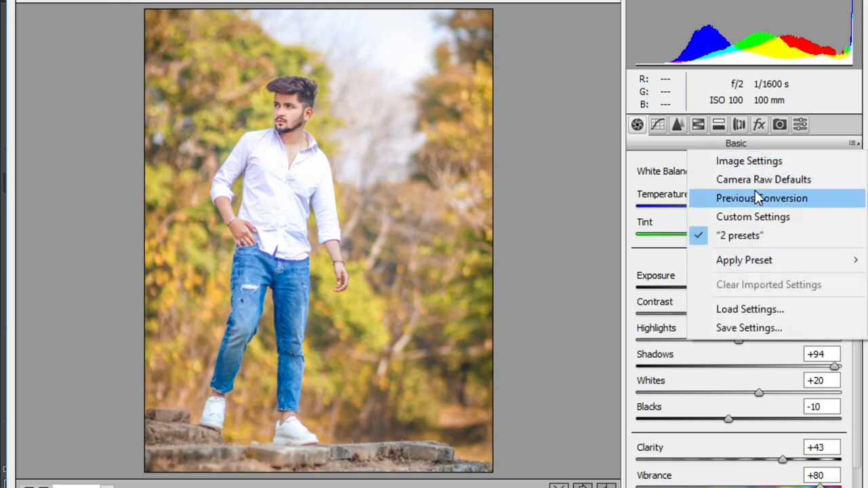
# Step: Clear to defaults, apply 3 presets.xmp for a lush green look, then reset again
pyautogui.click(778, 181)
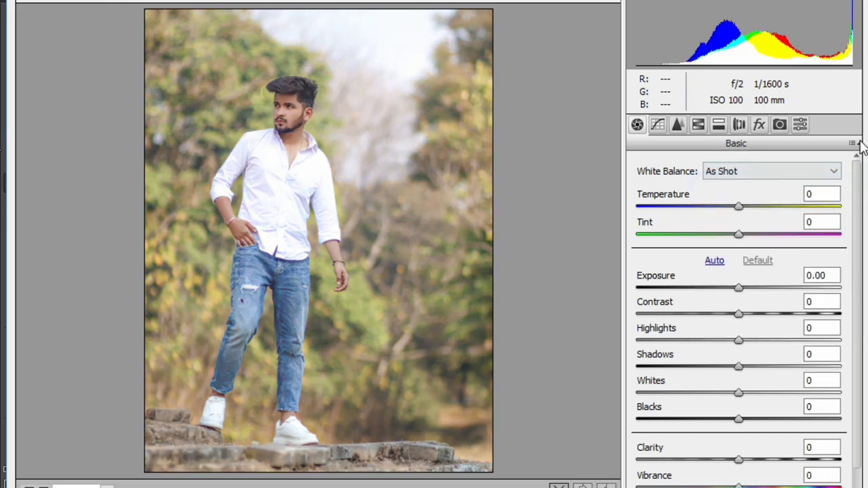
pyautogui.click(856, 143)
pyautogui.click(751, 309)
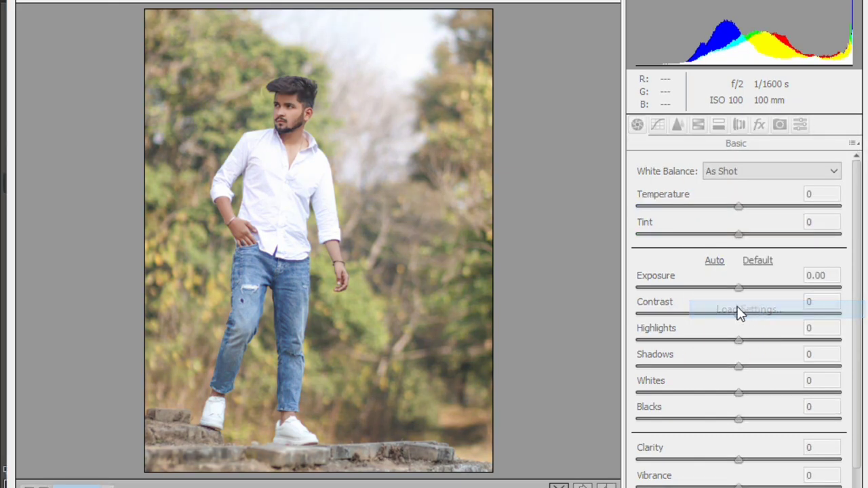
pyautogui.click(320, 121)
pyautogui.doubleClick(321, 122)
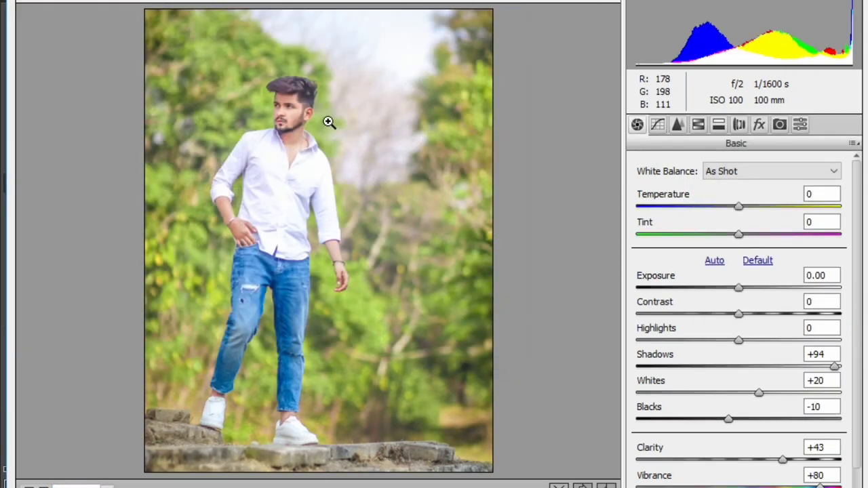
pyautogui.click(853, 143)
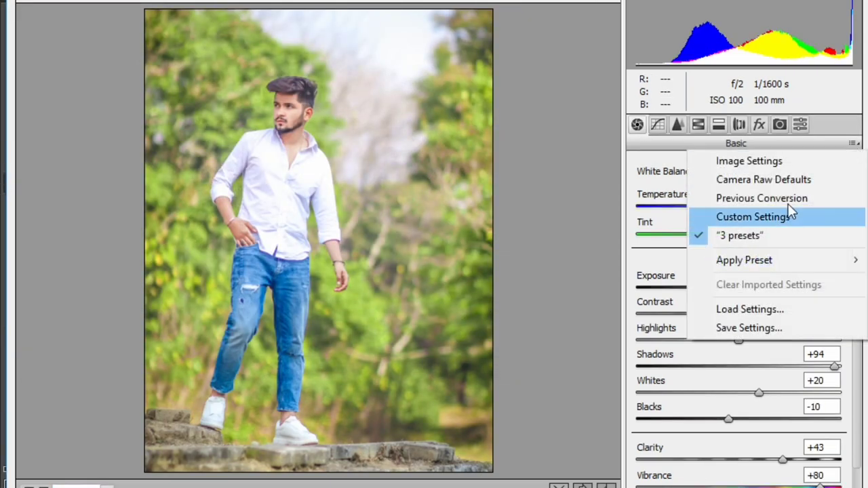
pyautogui.click(804, 179)
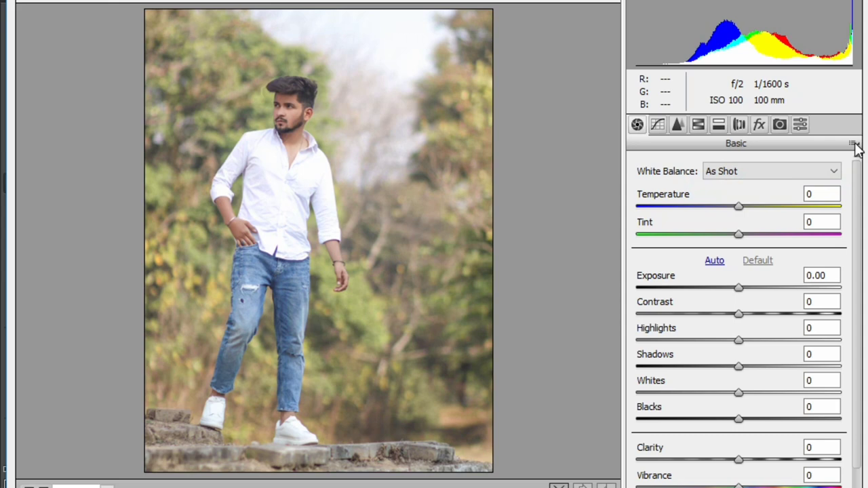
pyautogui.click(853, 144)
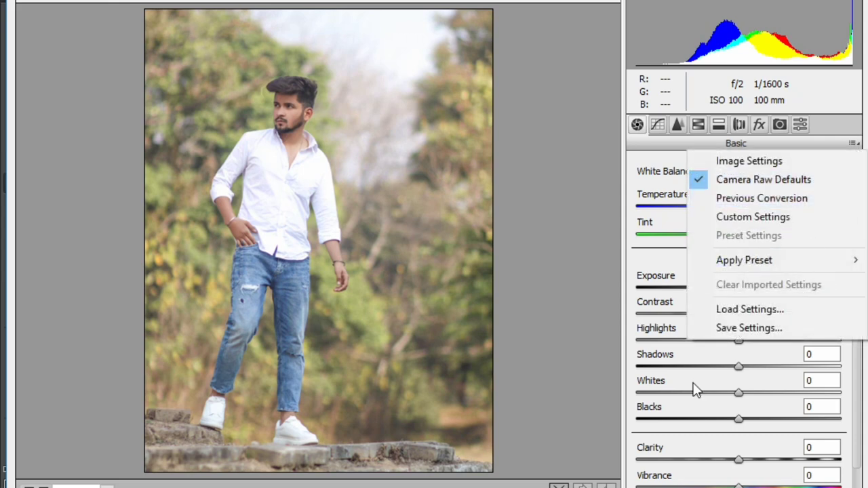
# Step: Apply 4 presets.xmp for an orange autumn look and check its HSL saturation and luminance
pyautogui.click(722, 309)
pyautogui.click(224, 139)
pyautogui.doubleClick(224, 142)
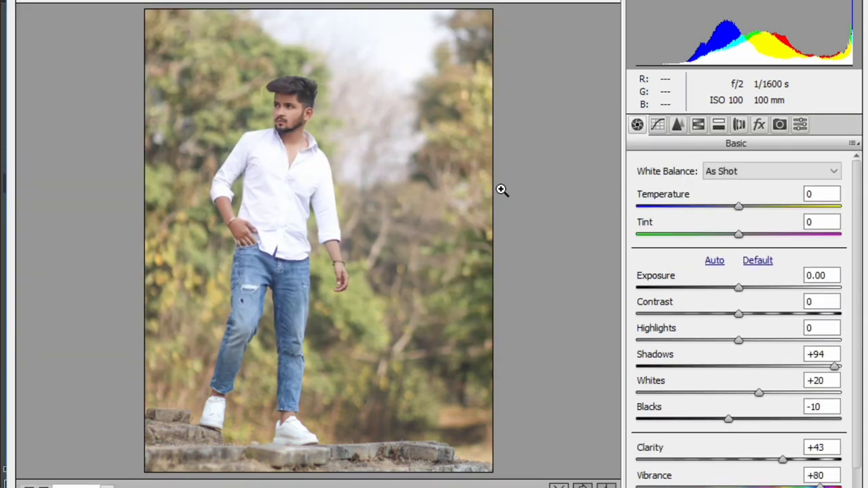
pyautogui.click(703, 125)
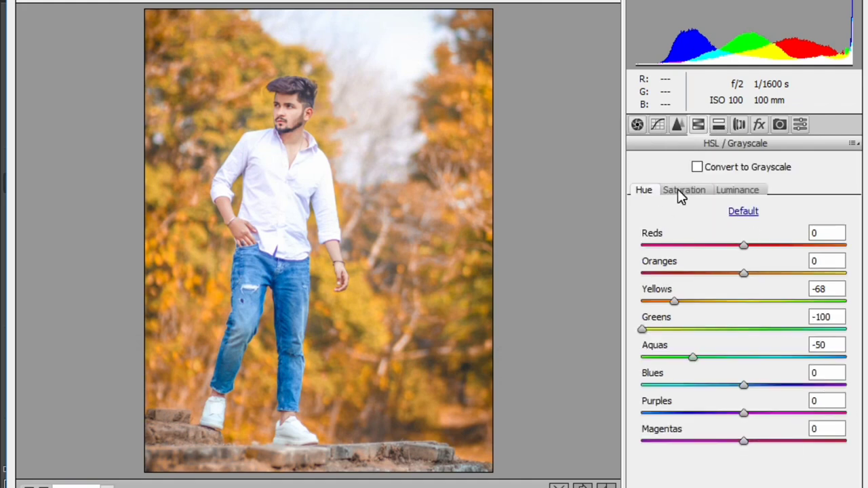
pyautogui.click(681, 189)
pyautogui.click(738, 189)
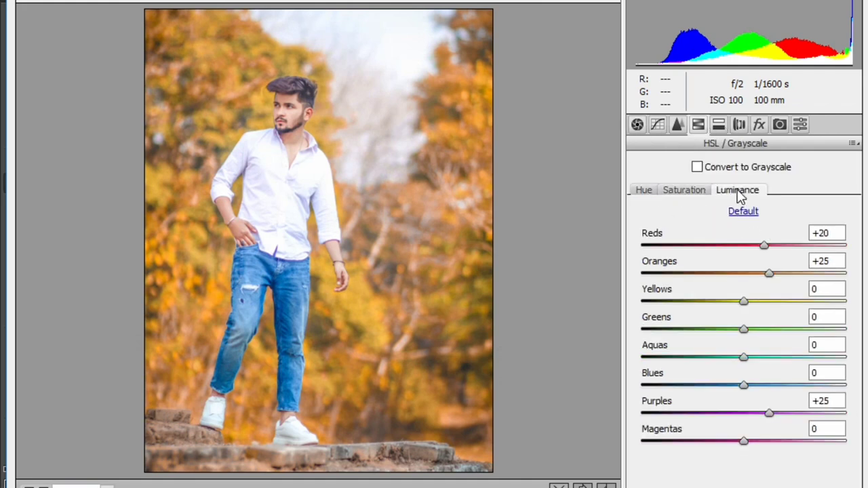
# Step: Review the preset's split toning, lens correction, effects and calibration tabs, then return to Basic
pyautogui.click(721, 129)
pyautogui.click(759, 128)
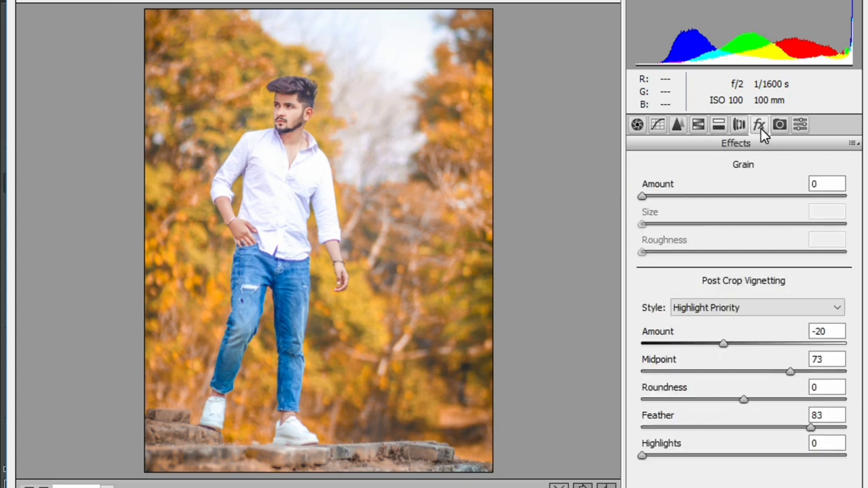
pyautogui.click(798, 130)
pyautogui.click(781, 127)
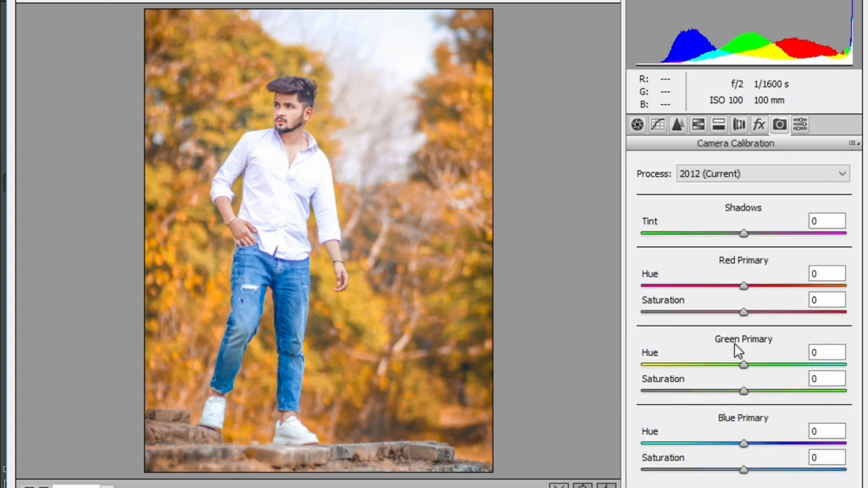
pyautogui.click(637, 125)
# Step: Reset the portrait to Camera Raw Defaults so all Basic values read 0
pyautogui.scroll(-1, 810, 342)
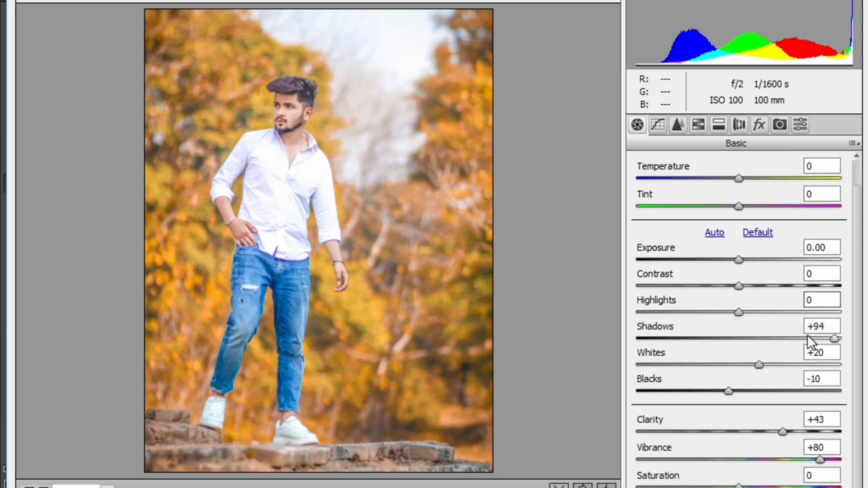
pyautogui.scroll(1, 806, 335)
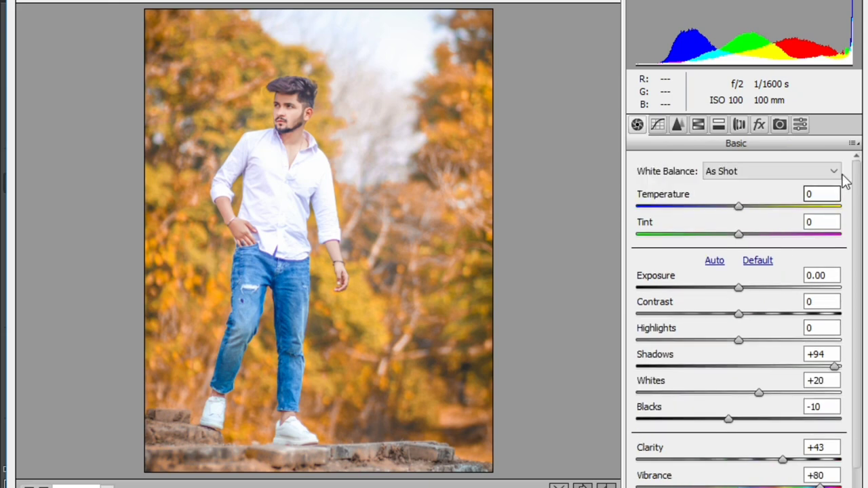
pyautogui.click(852, 143)
pyautogui.click(828, 178)
pyautogui.click(852, 143)
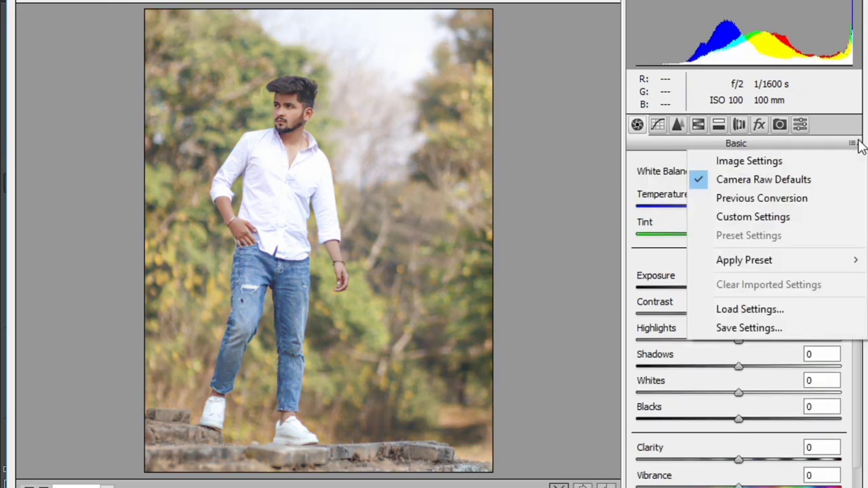
# Step: Apply 5 presets.xmp for vivid green and yellow foliage and view its tone curve
pyautogui.click(749, 309)
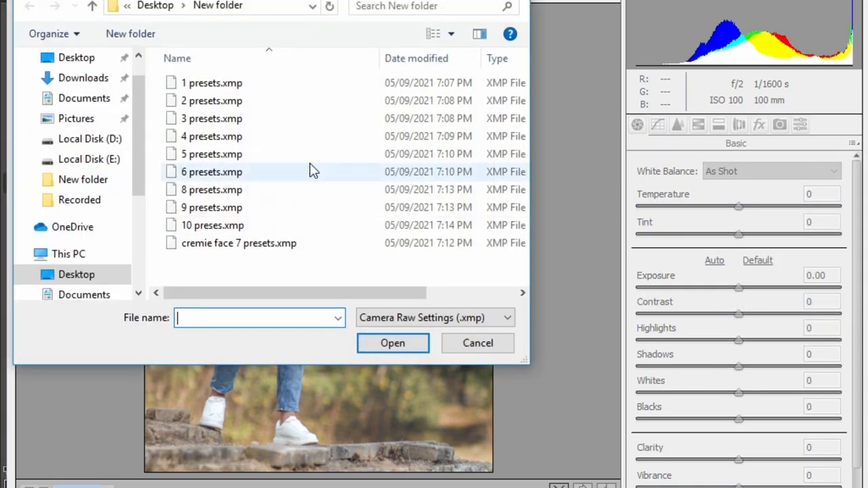
pyautogui.click(286, 155)
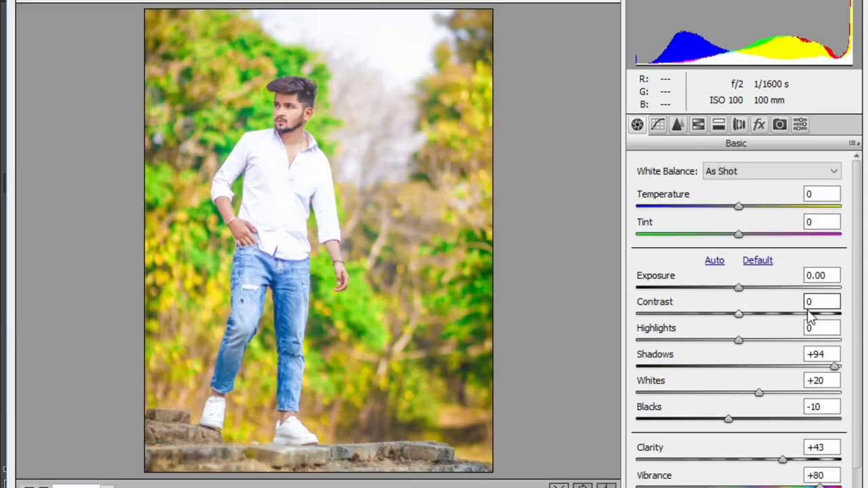
pyautogui.scroll(-1, 756, 318)
pyautogui.click(656, 124)
# Step: Check its Detail and HSL hue and saturation values (Greens hue +71), then reset to defaults
pyautogui.scroll(-1, 739, 264)
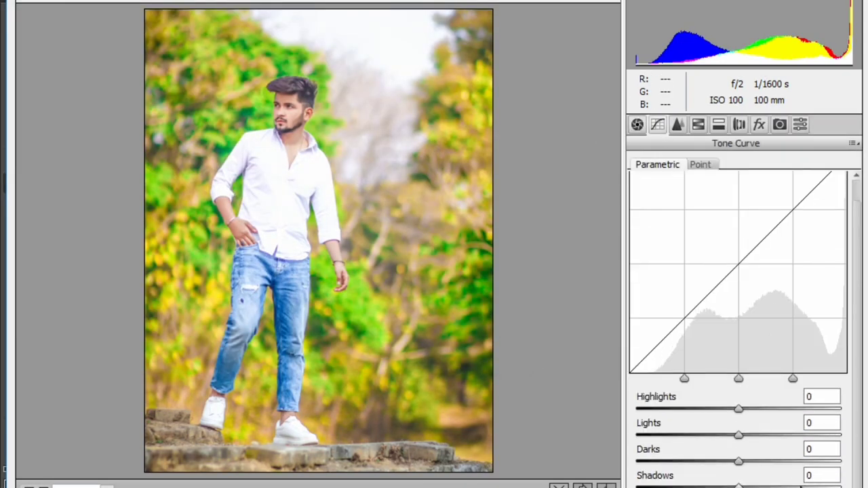
pyautogui.click(677, 125)
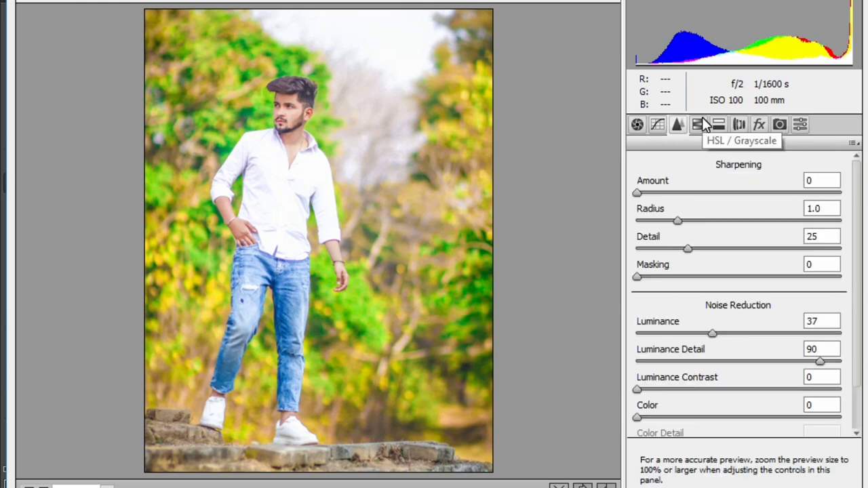
pyautogui.click(703, 124)
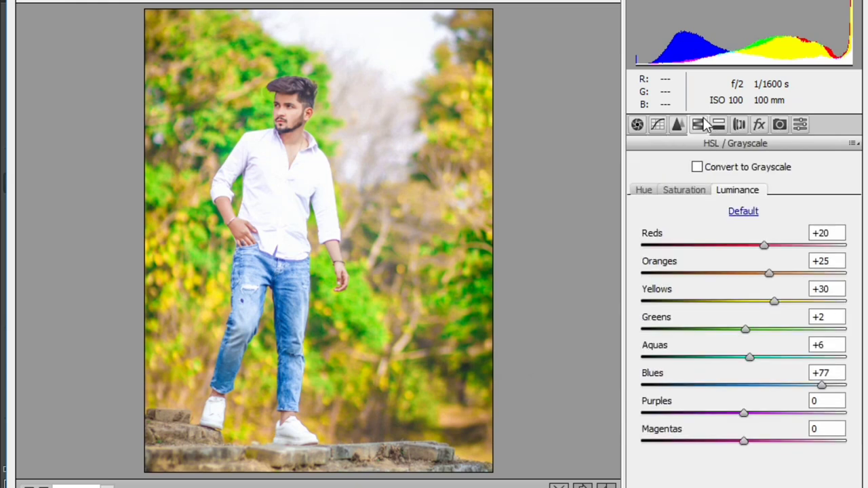
pyautogui.click(683, 193)
pyautogui.click(645, 192)
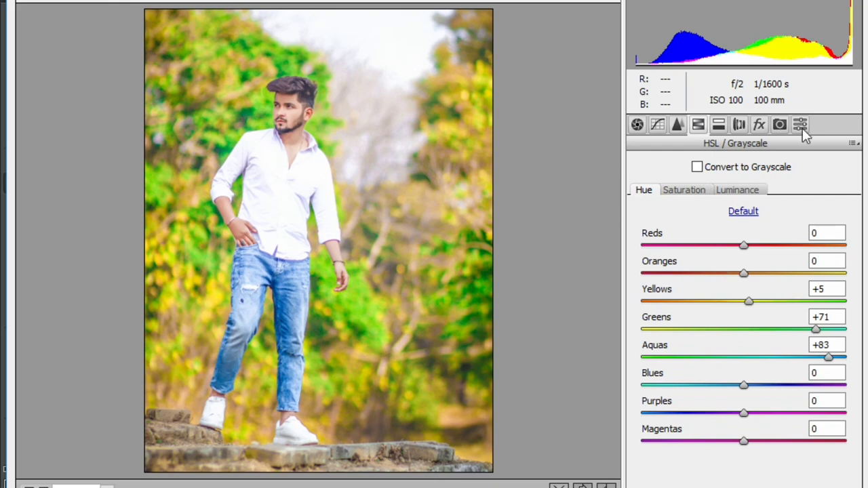
pyautogui.click(852, 143)
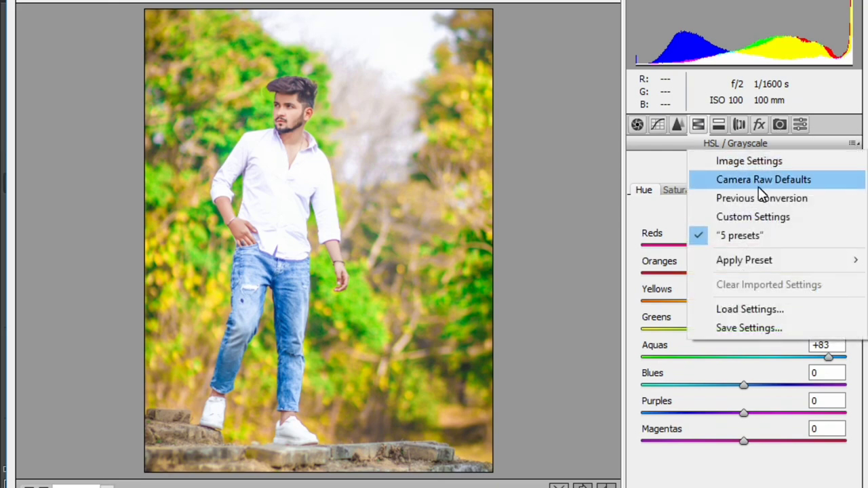
pyautogui.click(759, 184)
# Step: Apply the 8 presets.xmp teal, moody look and check its HSL saturation, luminance and Basic values
pyautogui.click(852, 144)
pyautogui.click(764, 309)
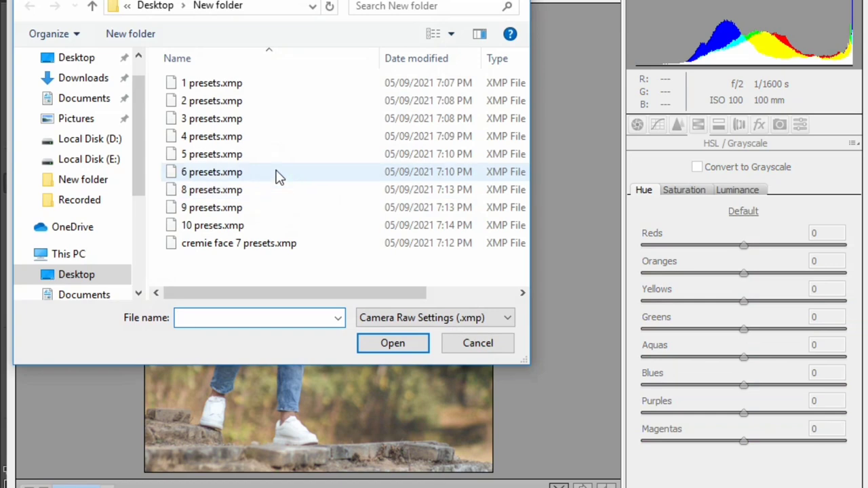
pyautogui.doubleClick(275, 174)
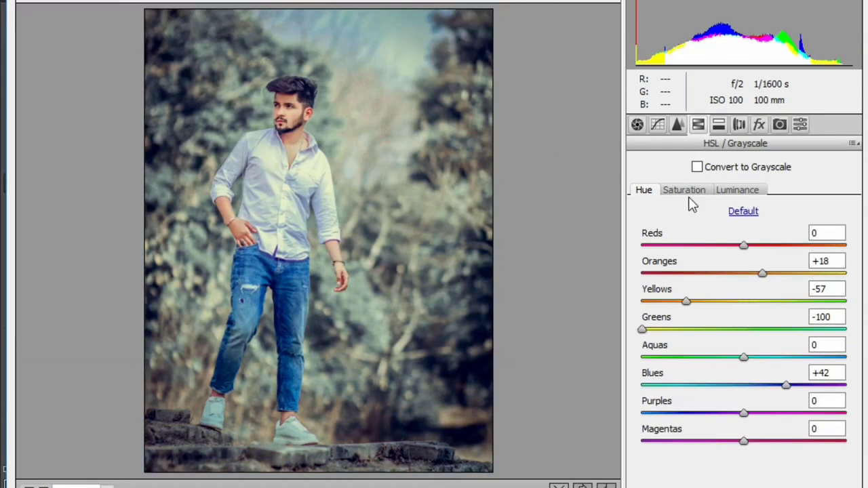
pyautogui.click(686, 191)
pyautogui.click(750, 191)
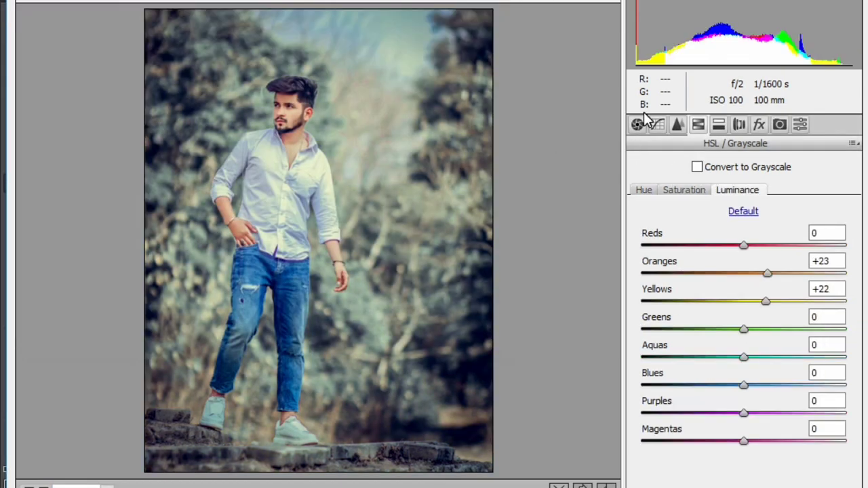
pyautogui.click(645, 125)
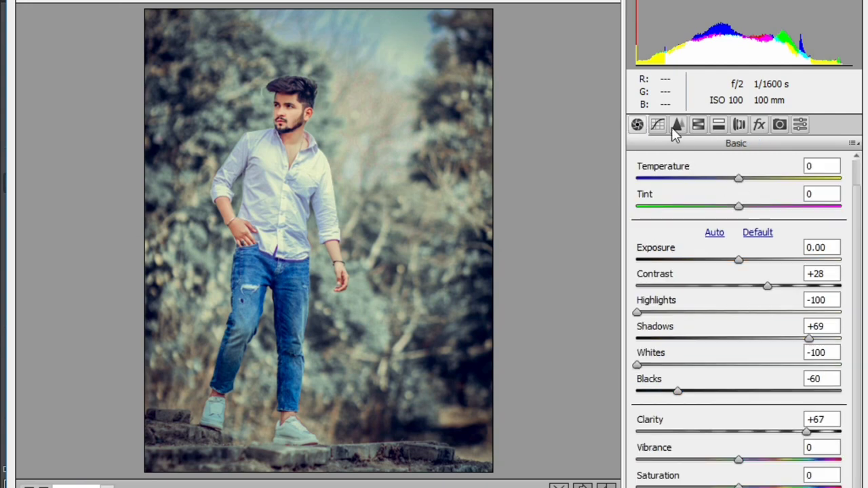
# Step: Review its tone curve, detail, HSL, lens, effects, calibration and presets tabs
pyautogui.click(657, 125)
pyautogui.click(684, 132)
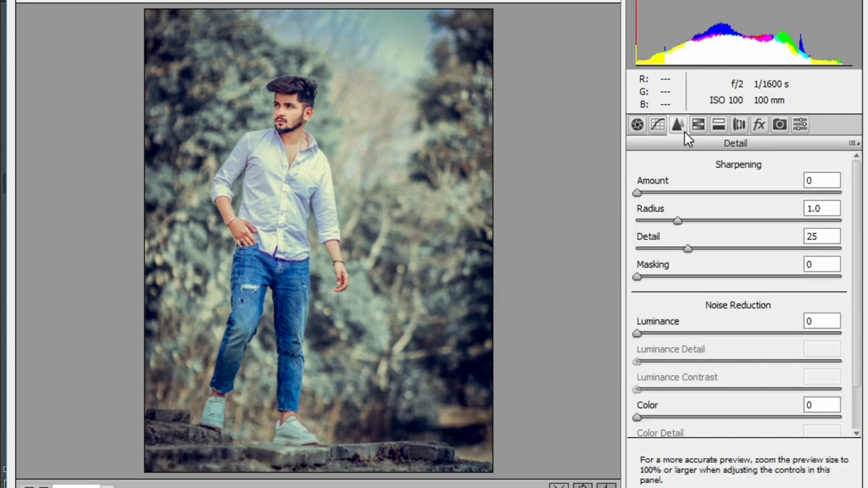
pyautogui.click(698, 125)
pyautogui.click(730, 127)
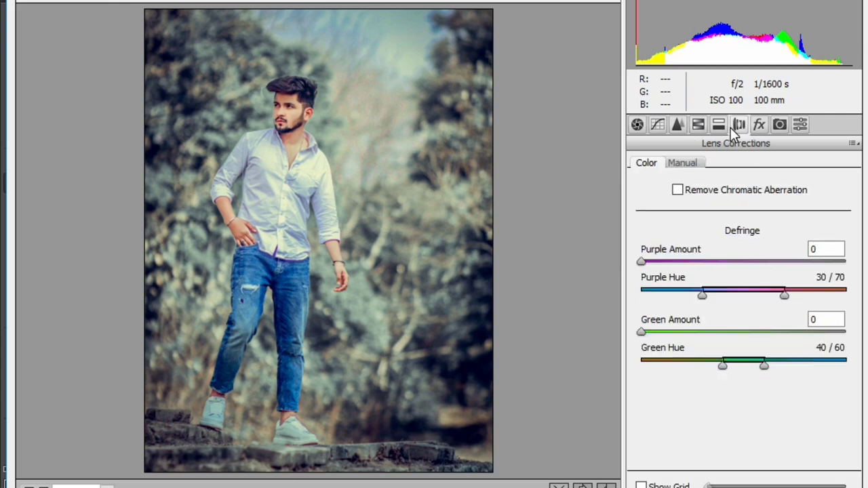
pyautogui.click(757, 126)
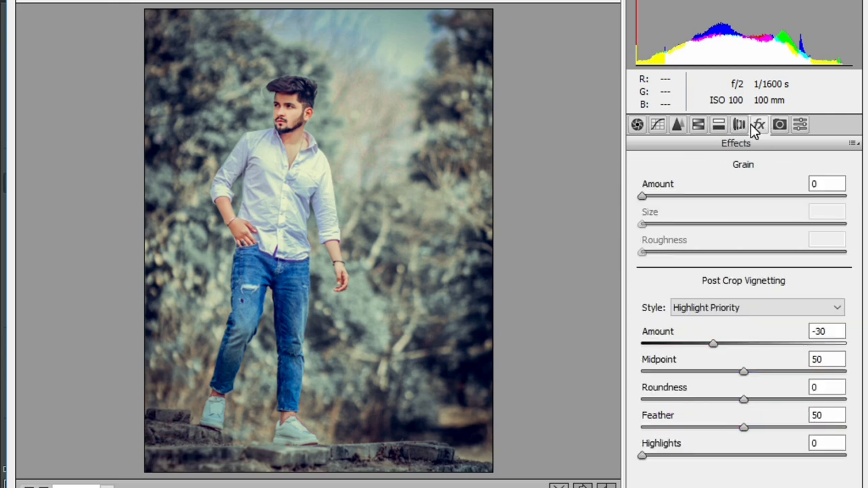
pyautogui.click(779, 126)
pyautogui.click(779, 126)
# Step: Reset the portrait to Camera Raw Defaults and return to the Basic tab
pyautogui.click(852, 144)
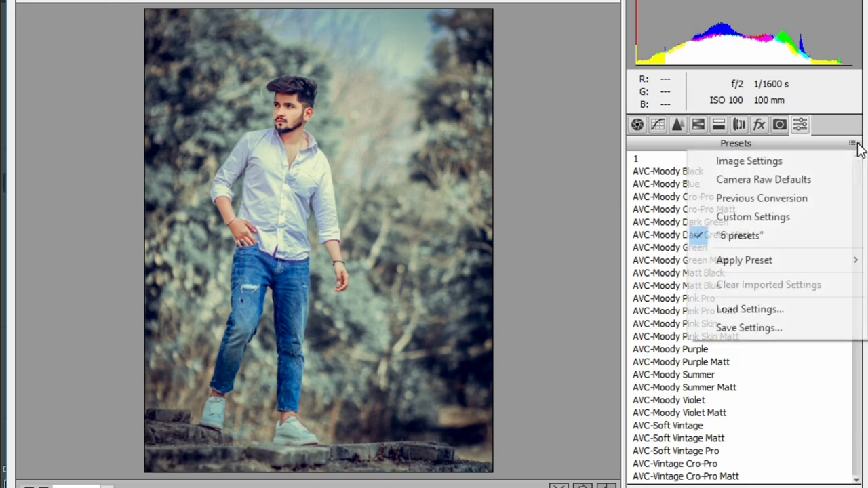
pyautogui.click(784, 179)
pyautogui.click(638, 124)
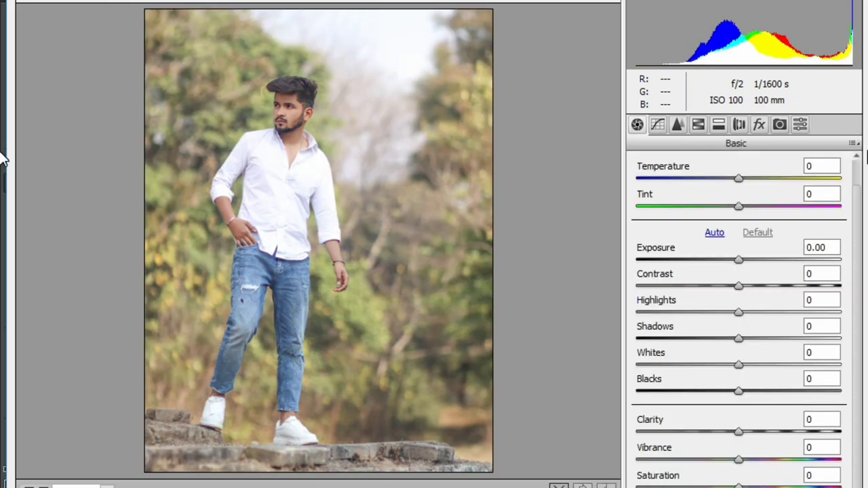
pyautogui.click(850, 144)
# Step: Apply cremie face 7 presets.xmp for golden-yellow foliage (Highlights -100, Vibrance +93)
pyautogui.click(741, 308)
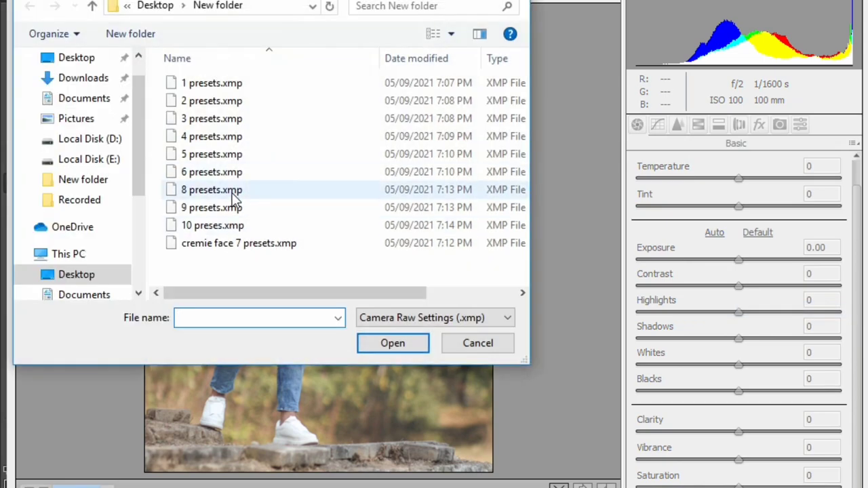
pyautogui.click(234, 191)
pyautogui.doubleClick(218, 243)
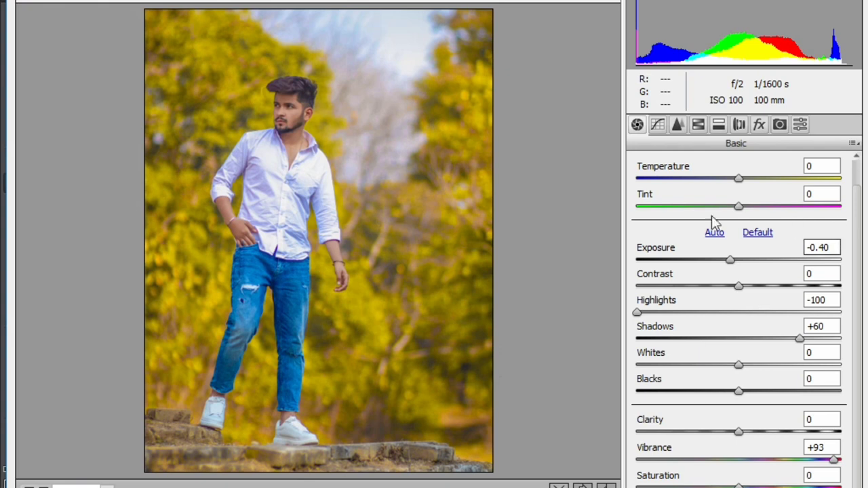
pyautogui.click(699, 126)
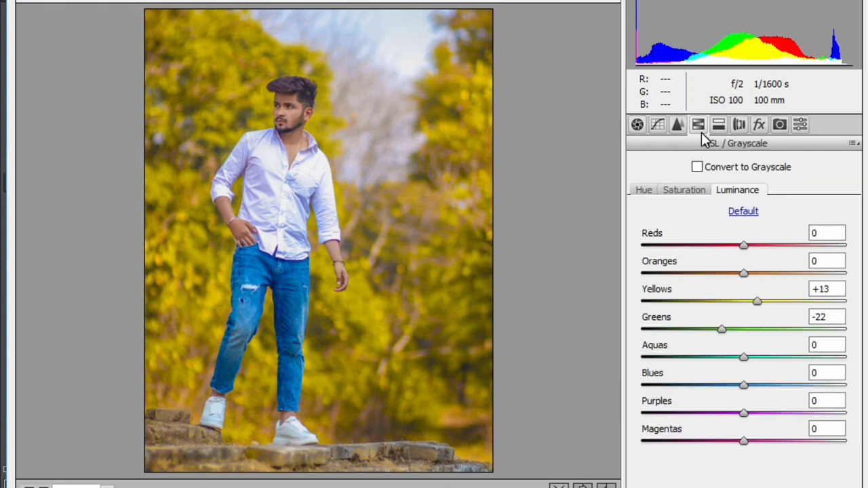
# Step: Review its HSL hue, saturation and luminance, tone curve and lens correction values
pyautogui.click(644, 191)
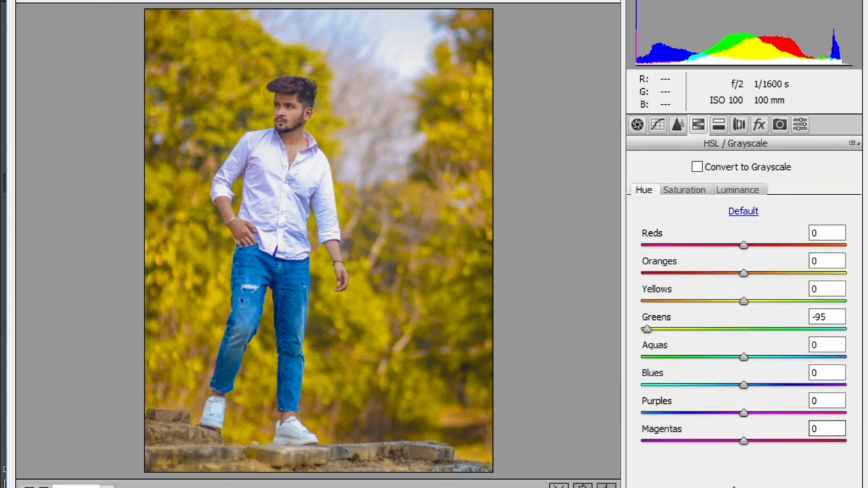
pyautogui.click(684, 191)
pyautogui.click(734, 192)
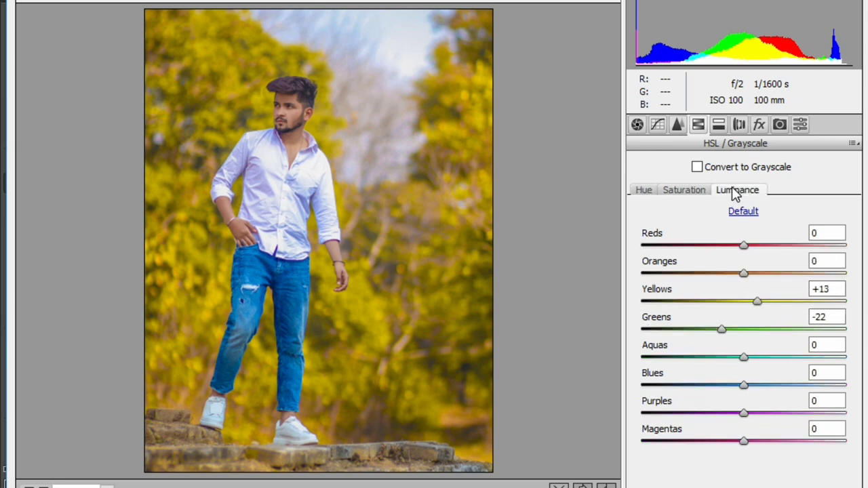
pyautogui.click(657, 124)
pyautogui.click(697, 123)
pyautogui.click(738, 124)
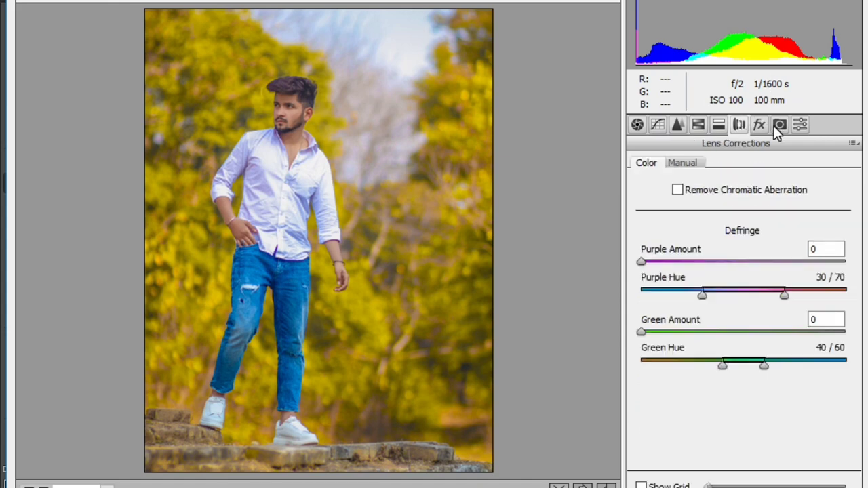
pyautogui.click(853, 143)
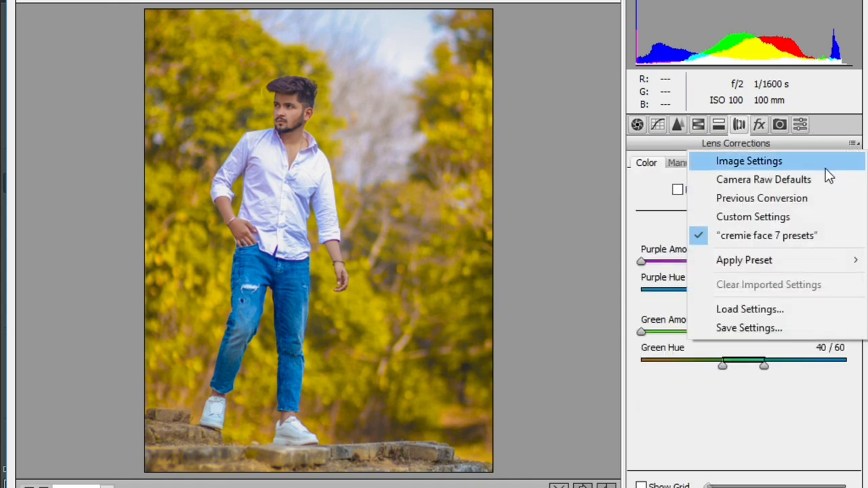
# Step: Reset to Camera Raw Defaults and apply the 8 presets.xmp teal look
pyautogui.click(821, 179)
pyautogui.click(853, 143)
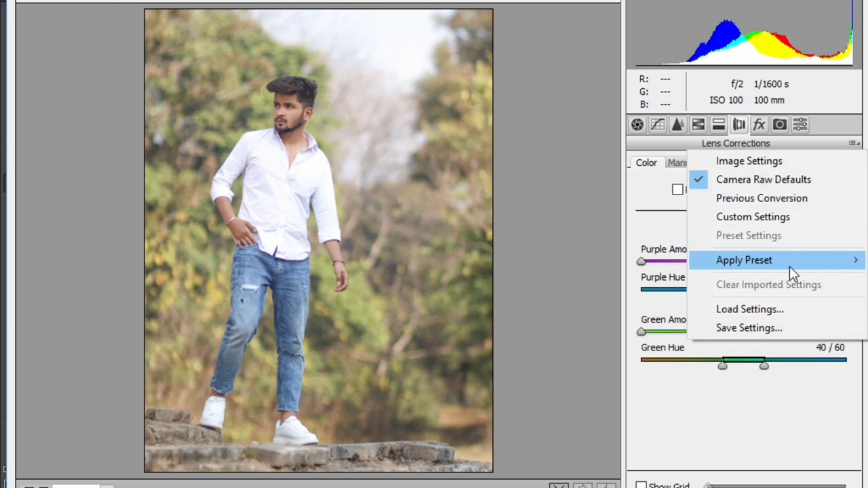
pyautogui.click(778, 308)
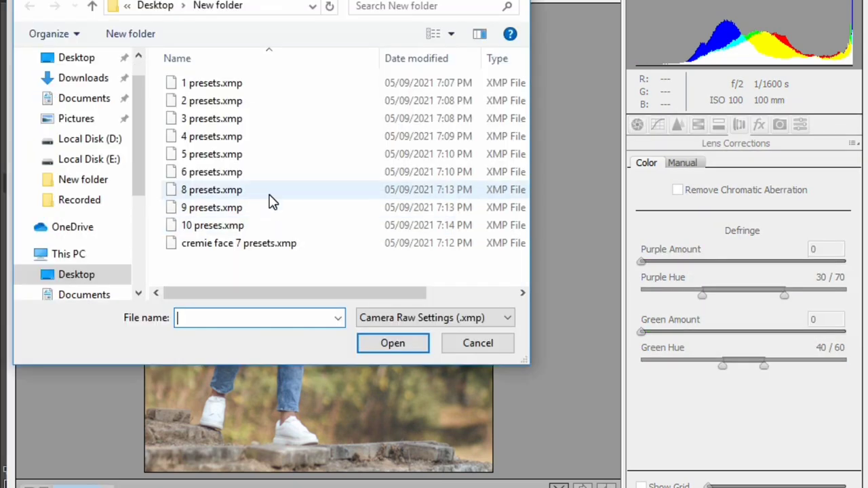
pyautogui.doubleClick(271, 196)
# Step: In Detail, set sharpening Amount 39, Luminance noise reduction 100, and lower Luminance Detail
pyautogui.click(699, 126)
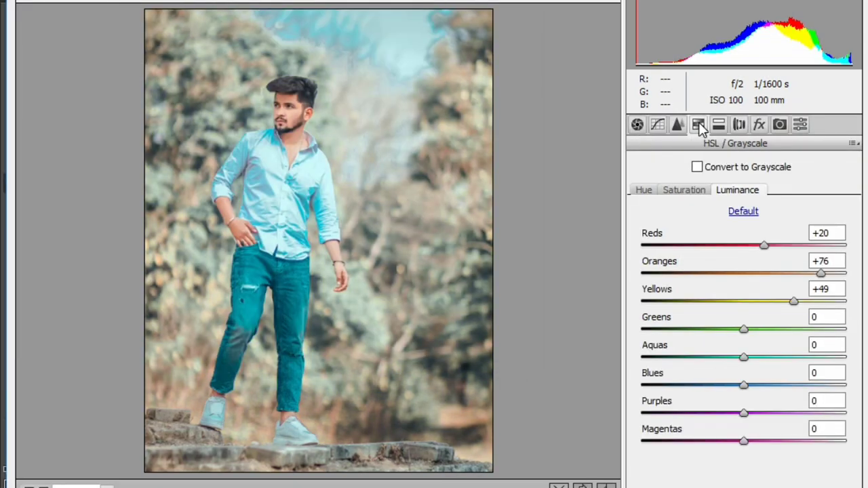
pyautogui.click(680, 126)
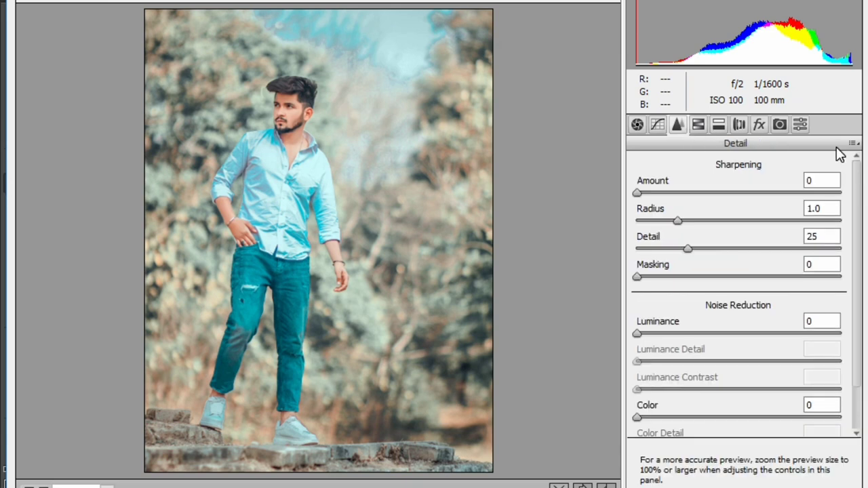
pyautogui.moveTo(678, 193); pyautogui.dragTo(689, 193)
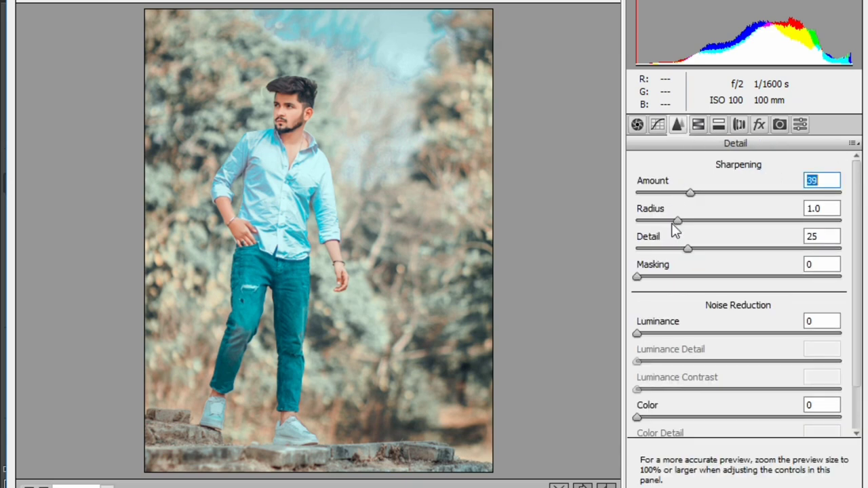
pyautogui.moveTo(664, 333); pyautogui.dragTo(798, 335)
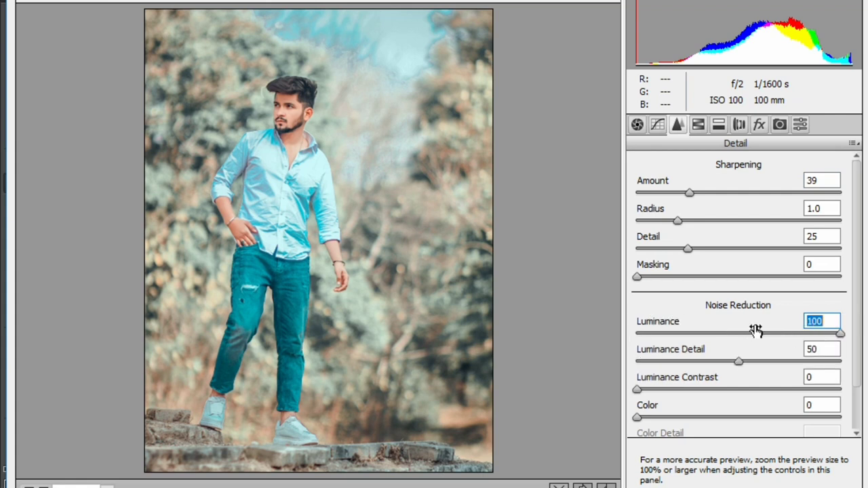
pyautogui.moveTo(738, 361); pyautogui.dragTo(658, 361)
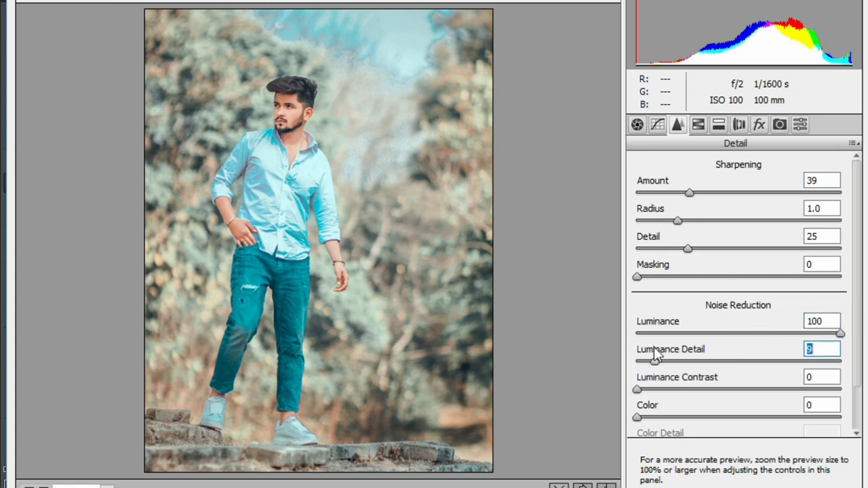
# Step: Reset to Camera Raw Defaults and apply 9 presets.xmp for a muted warm brown look
pyautogui.click(853, 143)
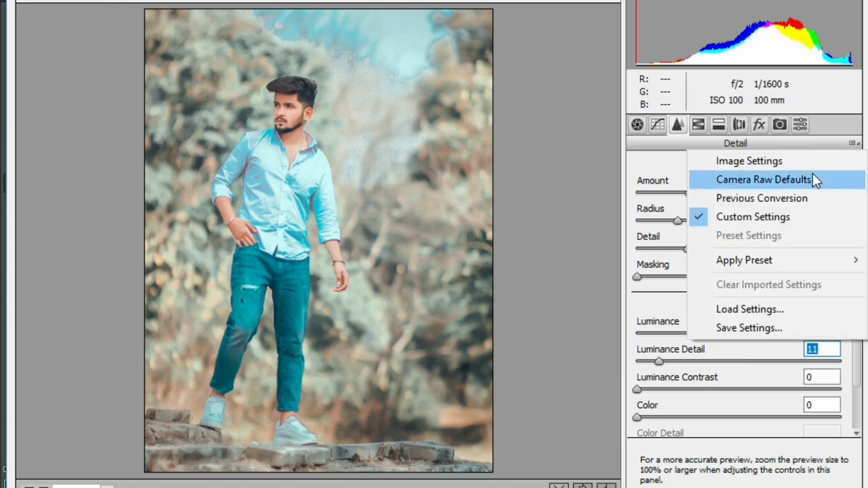
pyautogui.click(811, 179)
pyautogui.click(853, 143)
pyautogui.click(749, 309)
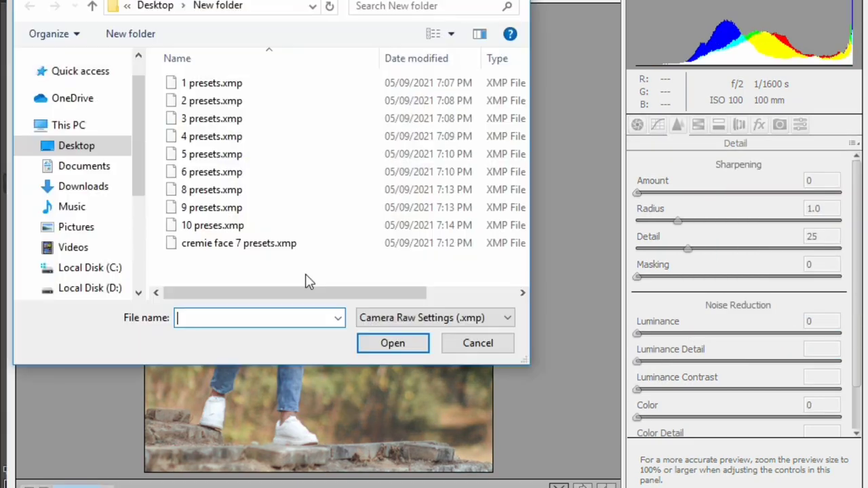
pyautogui.click(280, 210)
pyautogui.doubleClick(281, 210)
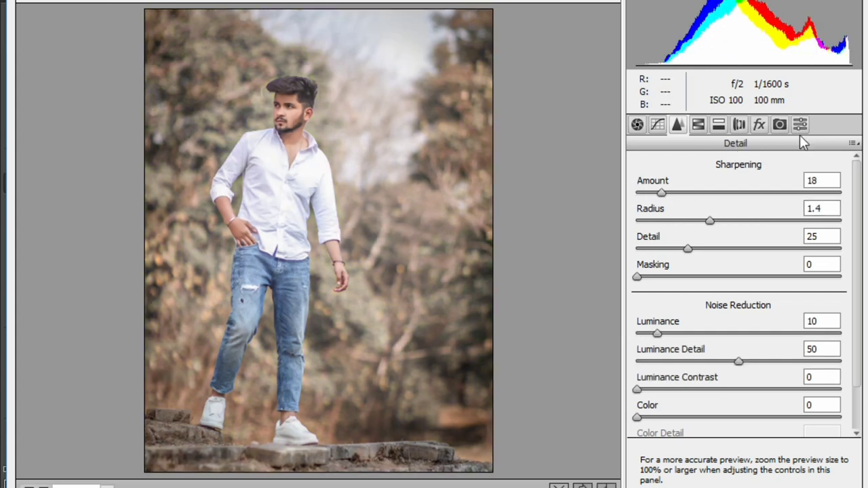
# Step: Review its tone curve, Basic (Clarity +53) and HSL values, then choose Previous Conversion
pyautogui.click(656, 125)
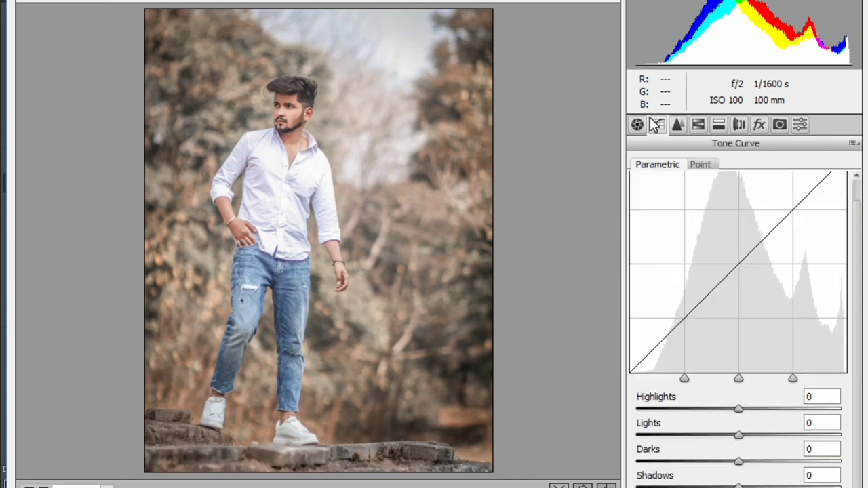
pyautogui.click(636, 125)
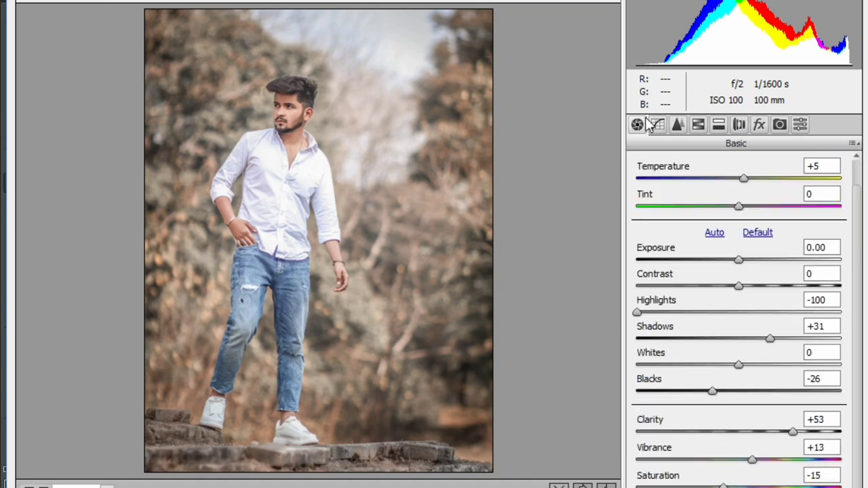
pyautogui.click(699, 130)
pyautogui.click(683, 190)
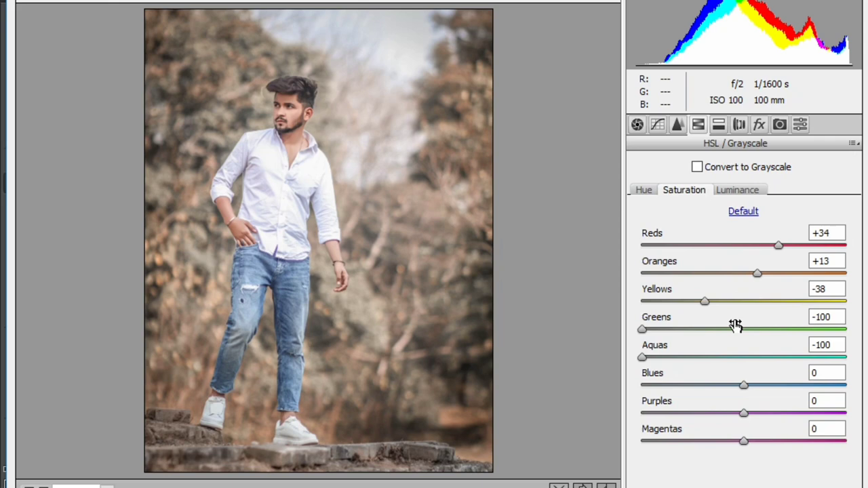
pyautogui.click(644, 191)
pyautogui.click(855, 143)
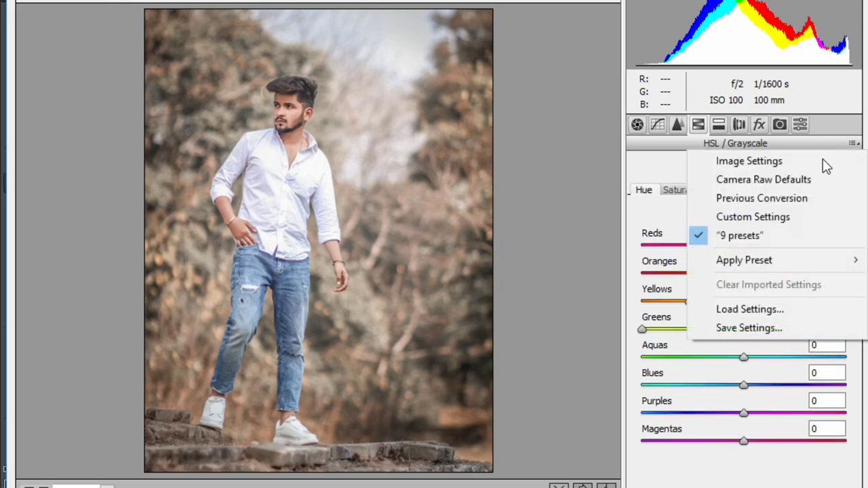
pyautogui.click(807, 195)
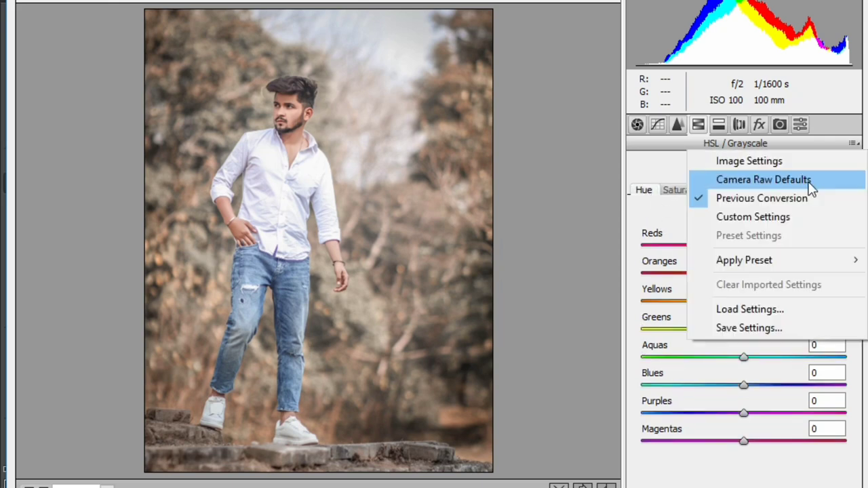
# Step: Reset the portrait to Camera Raw defaults and load another downloaded XMP preset
pyautogui.click(810, 181)
pyautogui.click(853, 143)
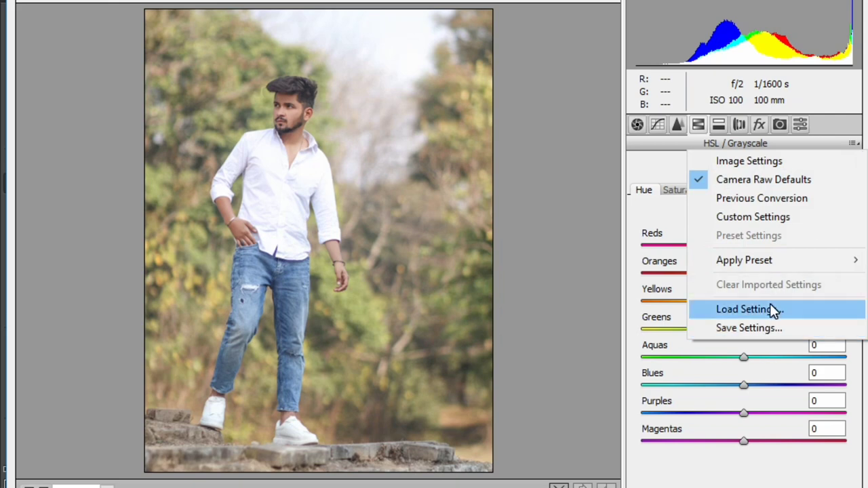
pyautogui.click(773, 309)
pyautogui.doubleClick(413, 227)
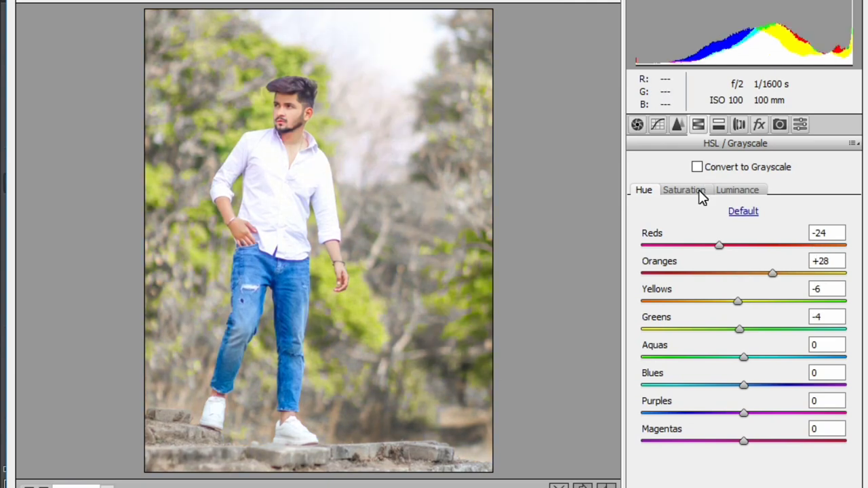
# Step: Check the HSL Saturation and Luminance values, then set Aquas saturation to +41
pyautogui.click(701, 193)
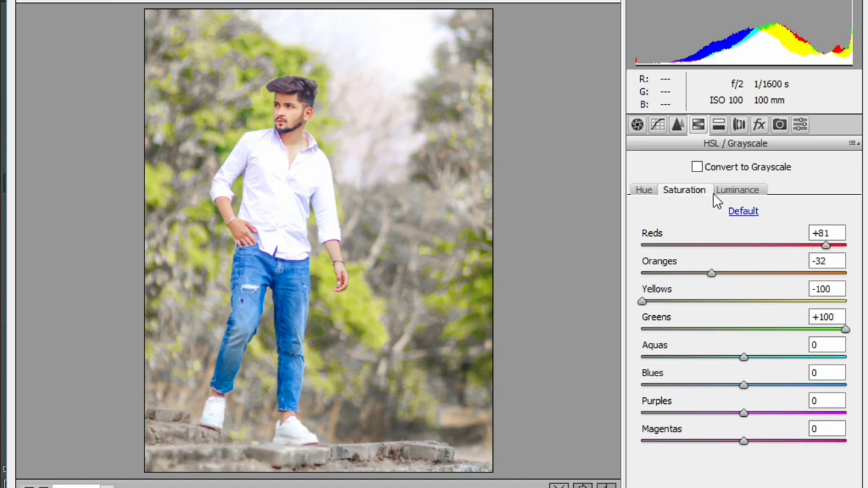
pyautogui.click(732, 192)
pyautogui.click(698, 193)
pyautogui.click(666, 352)
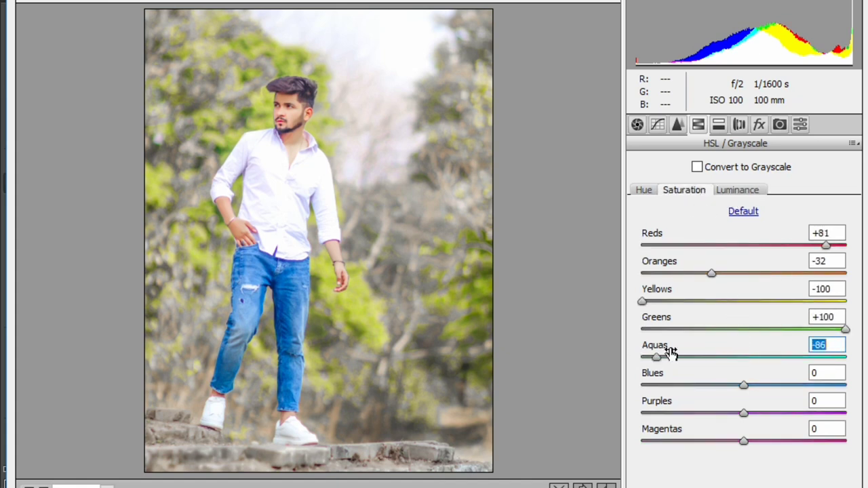
pyautogui.write('41')
pyautogui.press('Return')
pyautogui.click(852, 144)
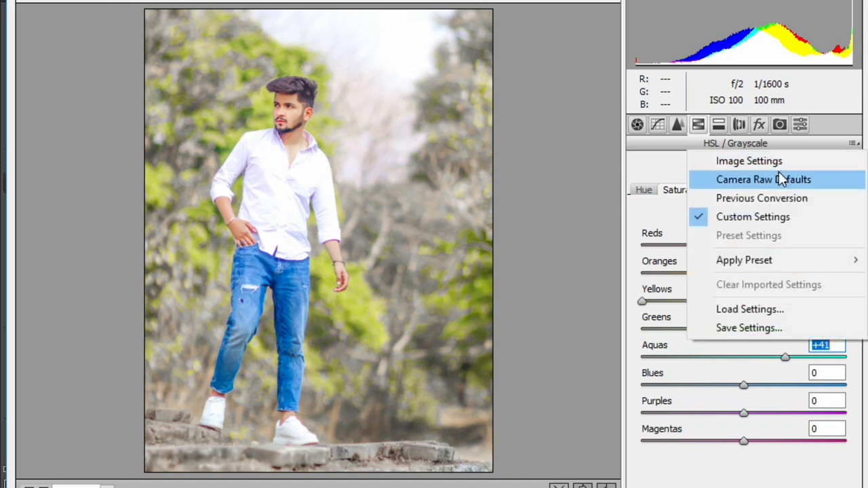
# Step: Reset to Camera Raw defaults and load the 5 presets.xmp preset
pyautogui.click(778, 176)
pyautogui.click(853, 144)
pyautogui.click(746, 308)
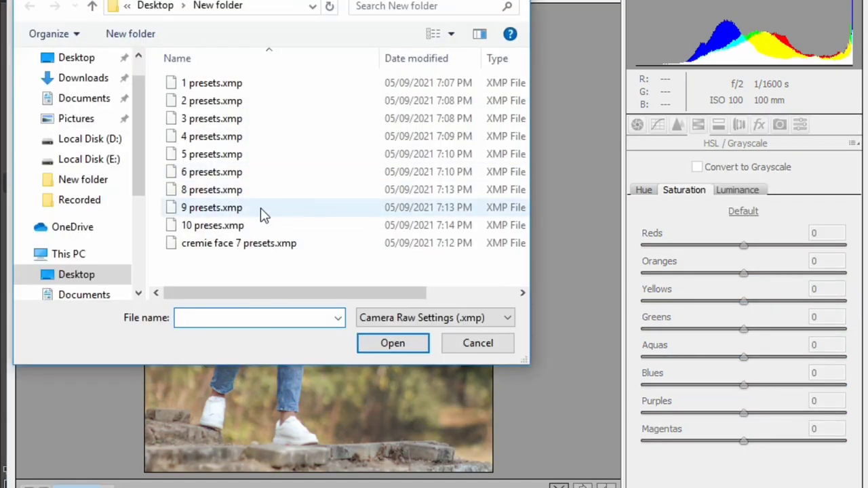
pyautogui.doubleClick(249, 162)
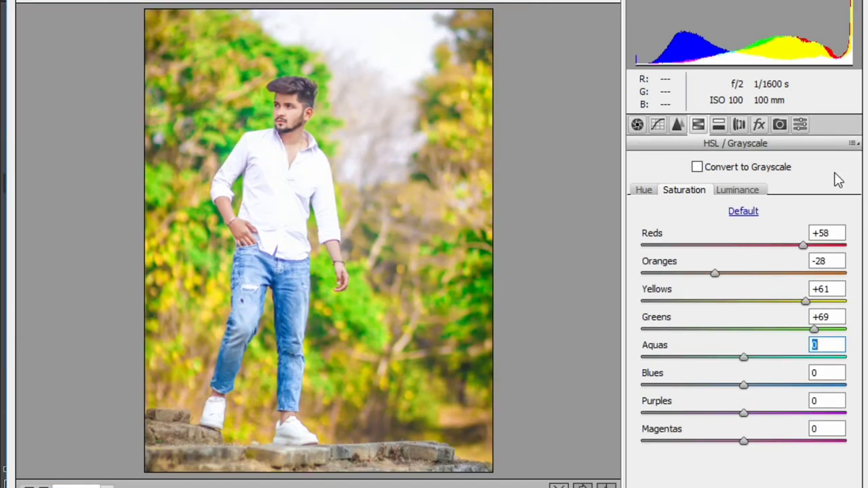
# Step: Return to Camera Raw defaults and load the 3 presets.xmp preset
pyautogui.click(853, 144)
pyautogui.click(800, 179)
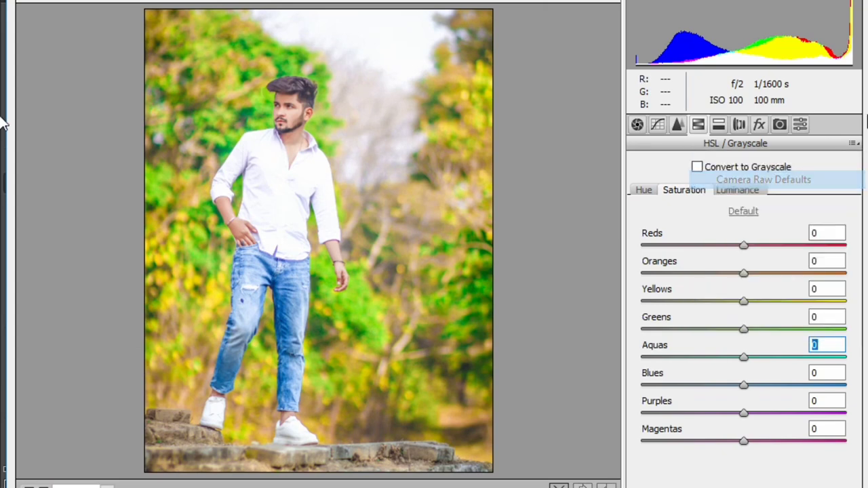
pyautogui.click(854, 145)
pyautogui.click(750, 309)
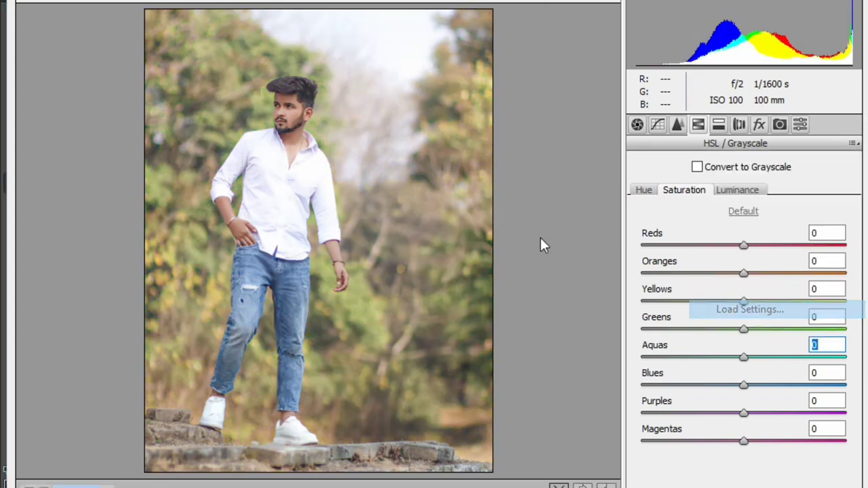
pyautogui.doubleClick(305, 119)
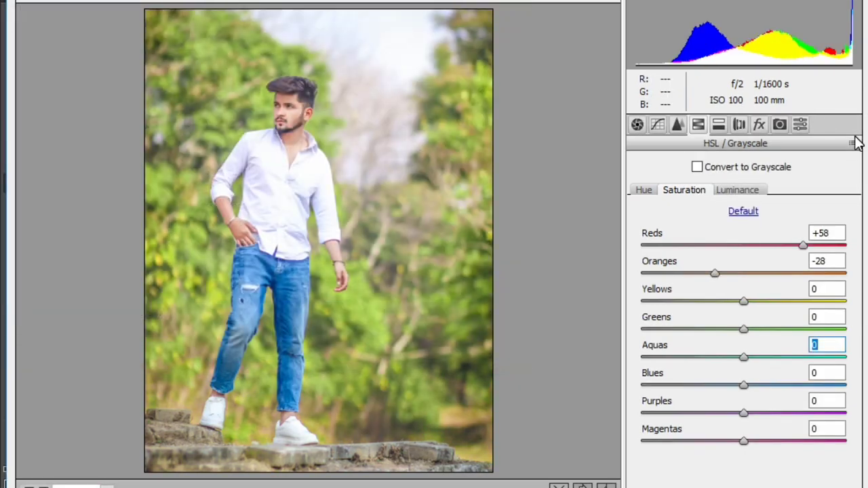
# Step: Return to Camera Raw defaults and load the 2 presets.xmp preset
pyautogui.click(853, 144)
pyautogui.click(790, 178)
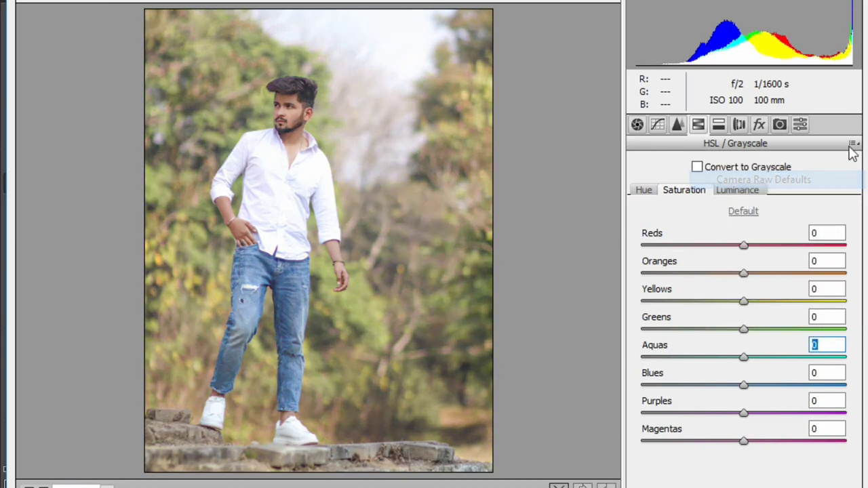
pyautogui.click(854, 144)
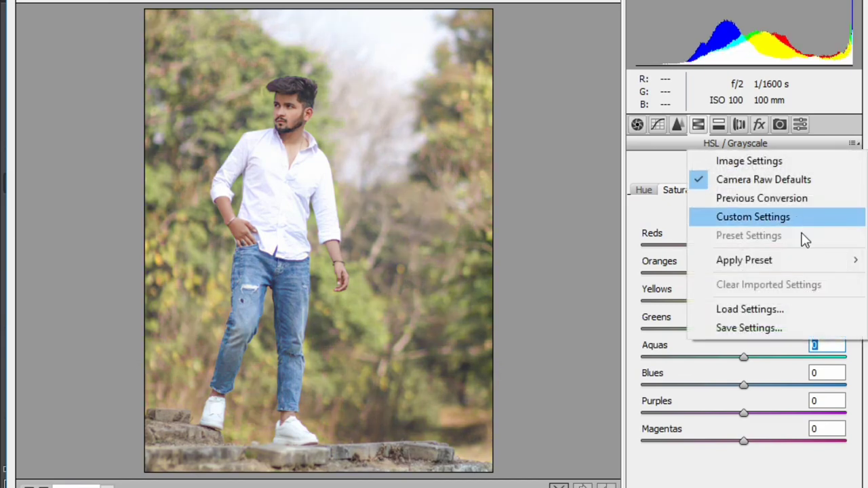
pyautogui.click(758, 303)
pyautogui.doubleClick(333, 100)
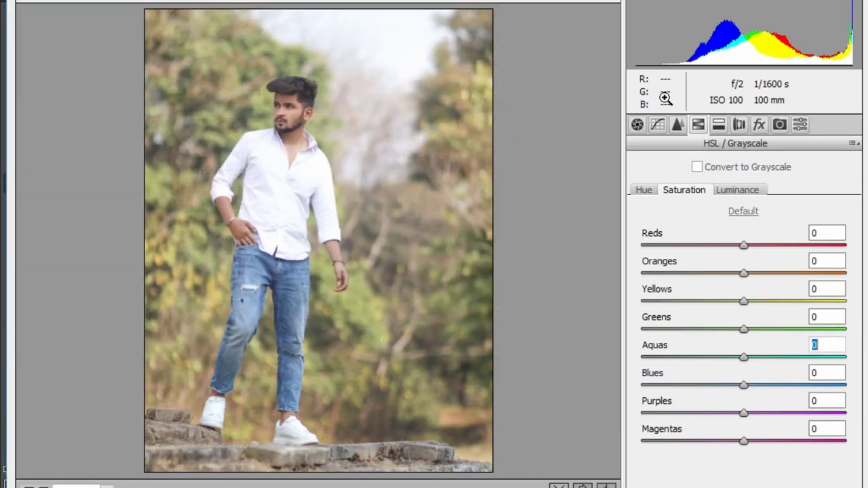
# Step: Reset to defaults again and select the cremie face 7 presets.xmp file to load
pyautogui.click(855, 143)
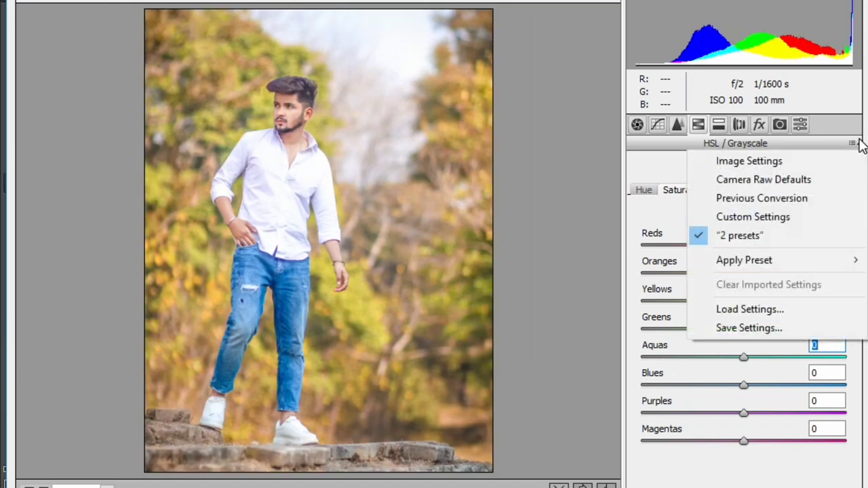
pyautogui.click(814, 181)
pyautogui.click(855, 144)
pyautogui.click(740, 309)
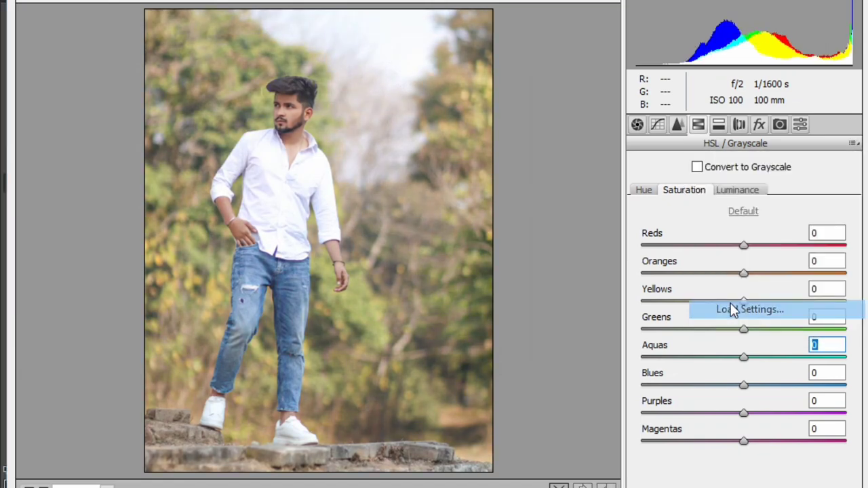
pyautogui.click(315, 243)
# Step: Load cremie face 7 presets.xmp to give the portrait its golden-yellow grade
pyautogui.doubleClick(315, 243)
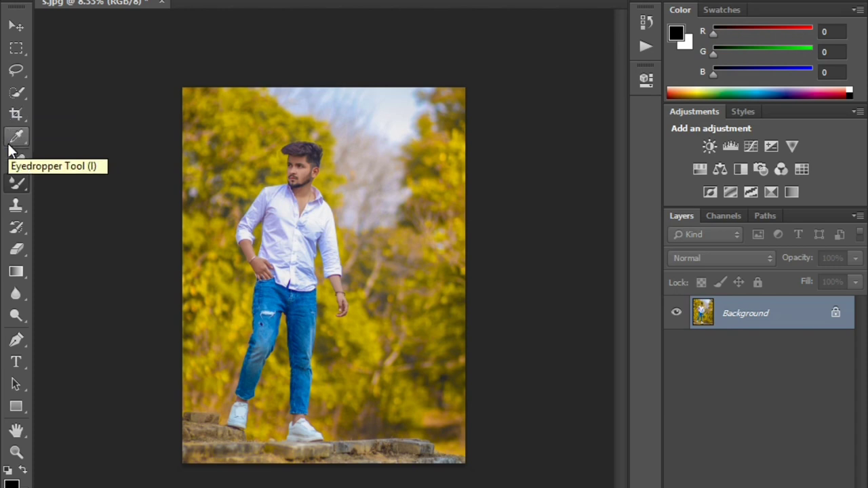
# Step: Crop outward to about 204 cm tall, adding white bands above and below the portrait
pyautogui.click(16, 115)
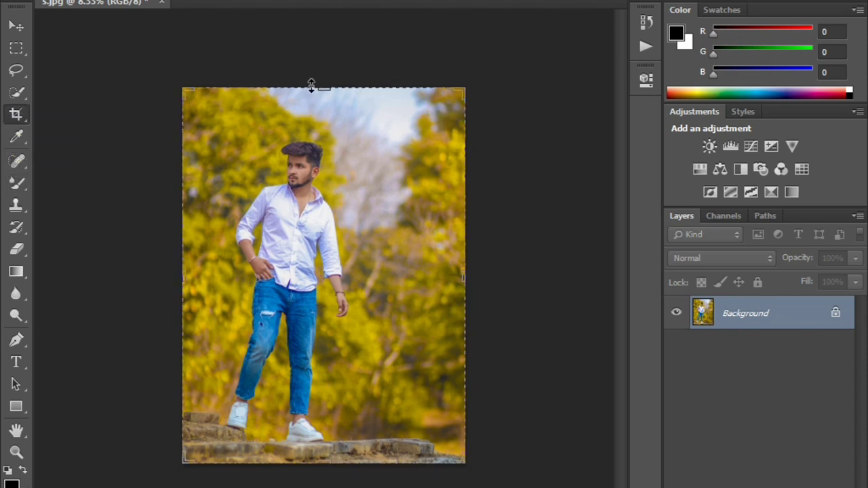
pyautogui.moveTo(326, 88)
pyautogui.mouseDown()
pyautogui.moveTo(328, 70)
pyautogui.moveTo(328, 81)
pyautogui.mouseUp()
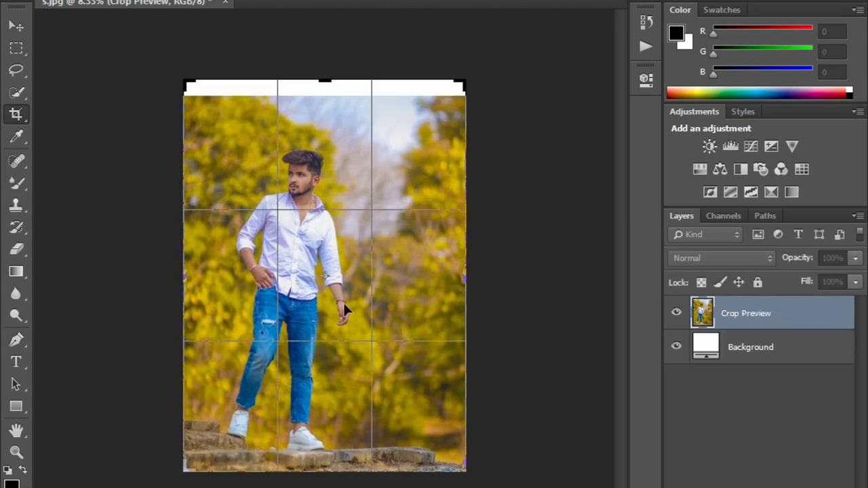
pyautogui.moveTo(329, 471); pyautogui.dragTo(331, 482)
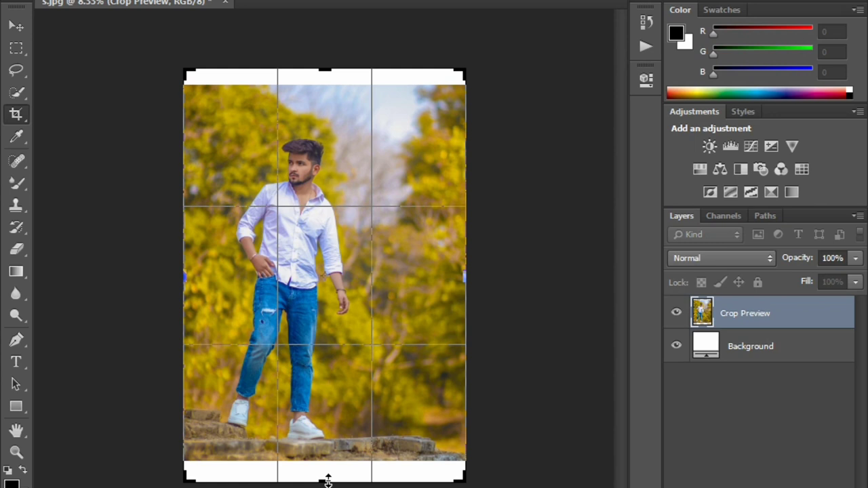
pyautogui.moveTo(327, 481); pyautogui.dragTo(325, 479)
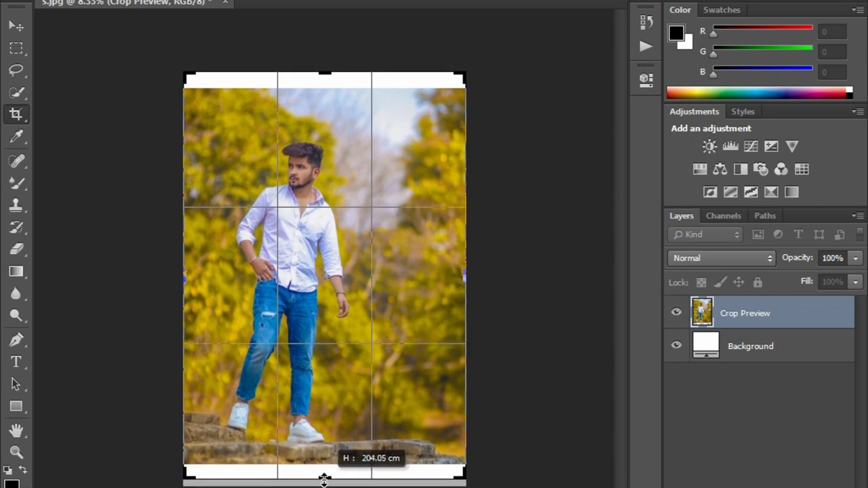
pyautogui.moveTo(325, 478); pyautogui.dragTo(324, 480)
pyautogui.click(9, 26)
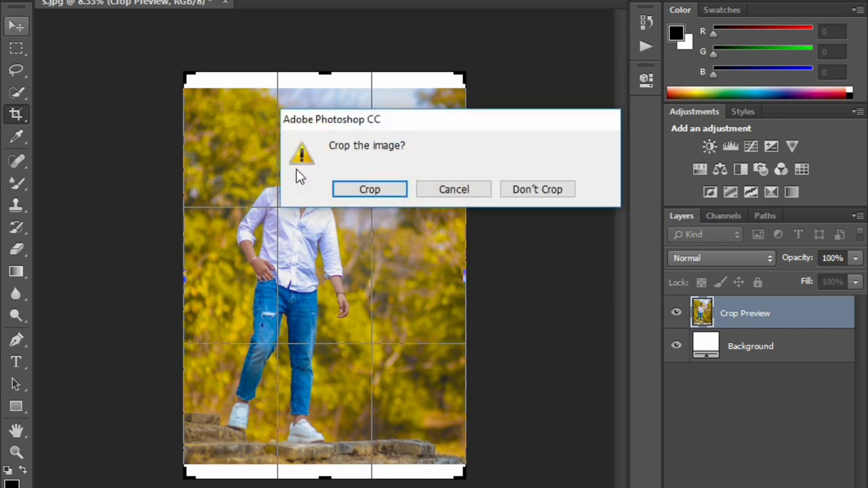
pyautogui.click(375, 183)
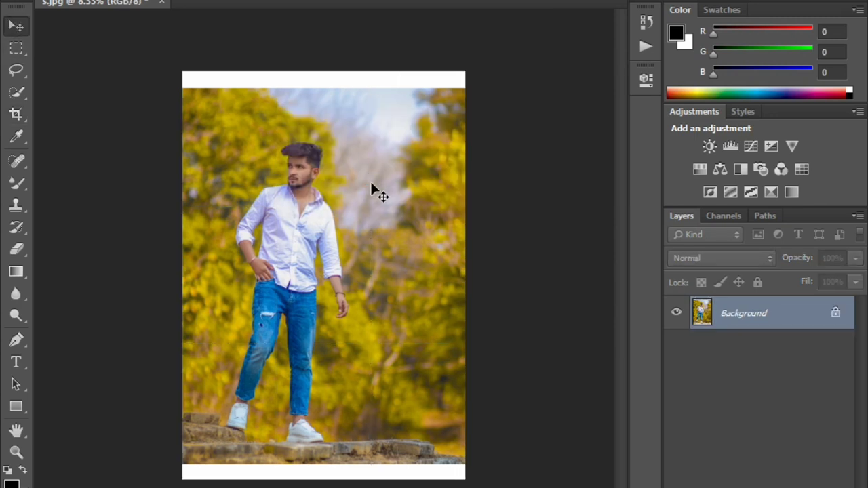